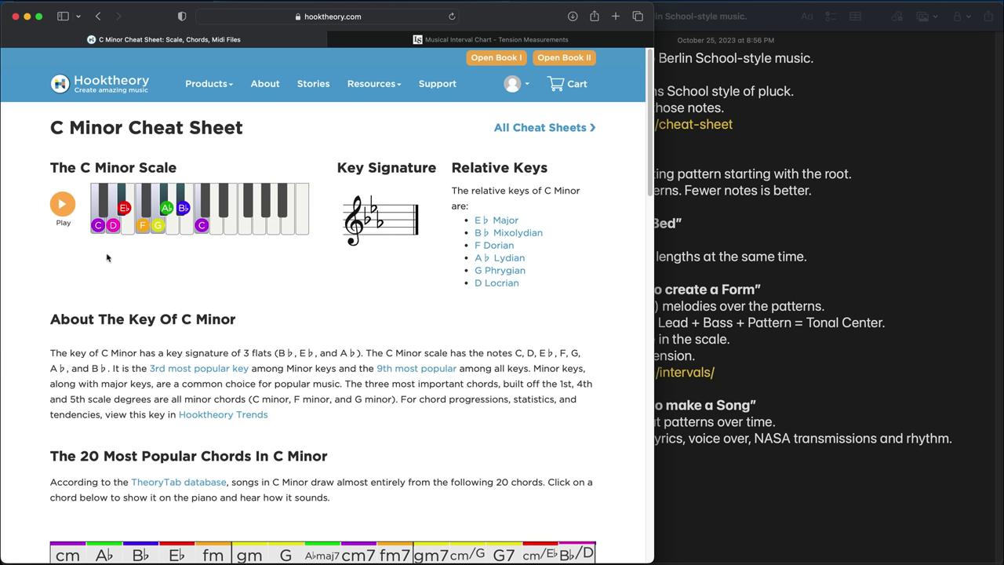
Step: Switch to the Wombat Luv set in Ableton Live and select the Drift synth on the MakeAPluck track
{"action": "key", "text": "super+h"}
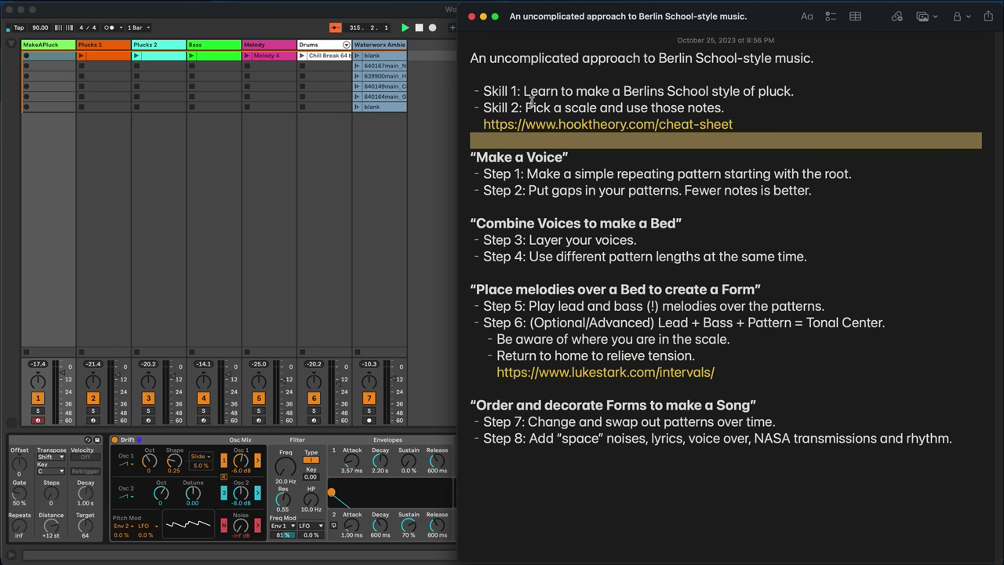
{"action": "left_click", "coordinate": [441, 144]}
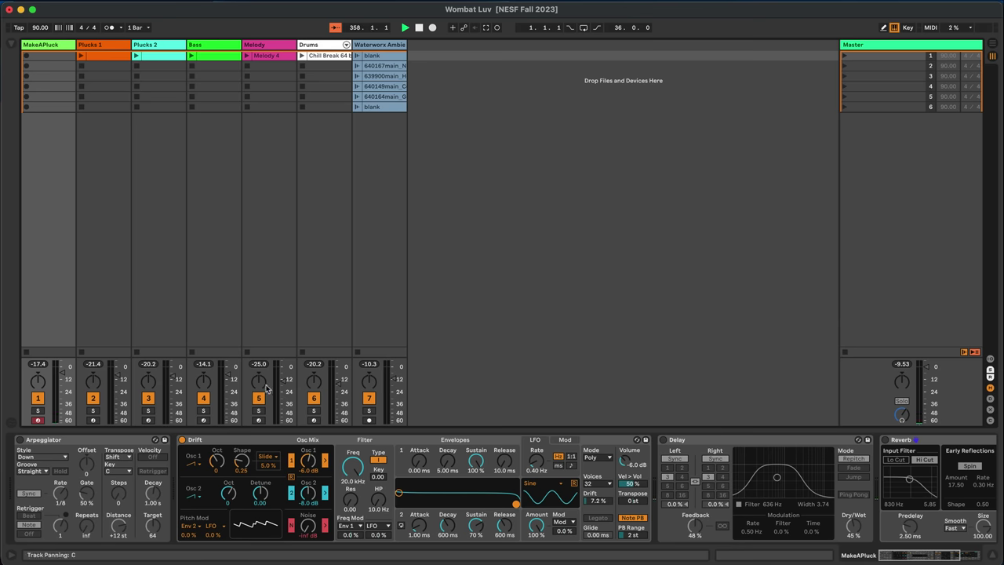
{"action": "left_click", "coordinate": [286, 441]}
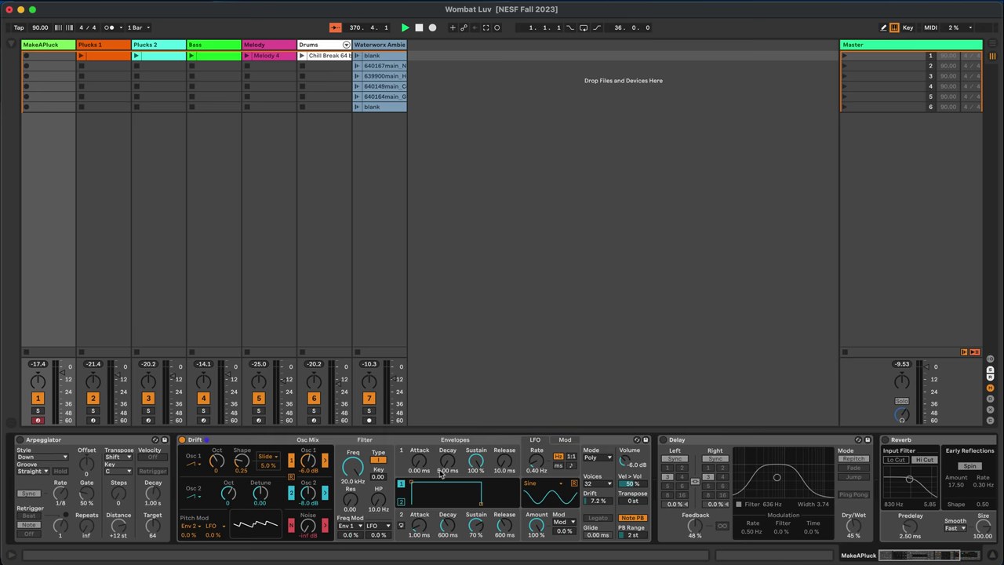
Step: Shape Drift's envelope 1 with 0.0% sustain, 956 ms decay and 0.30 ms attack
{"action": "left_click_drag", "start_coordinate": [473, 463], "coordinate": [473, 502]}
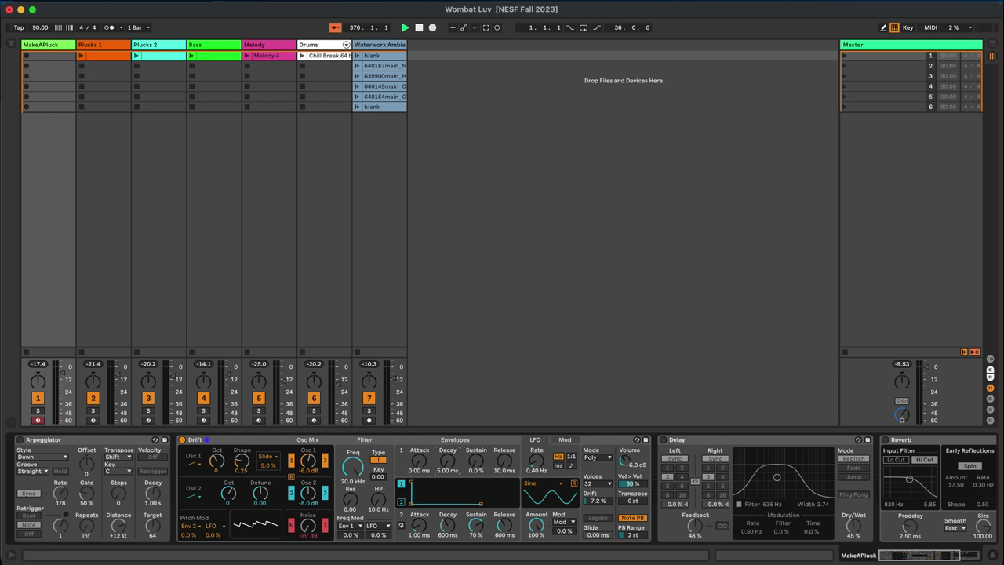
{"action": "left_click_drag", "start_coordinate": [447, 468], "coordinate": [447, 437]}
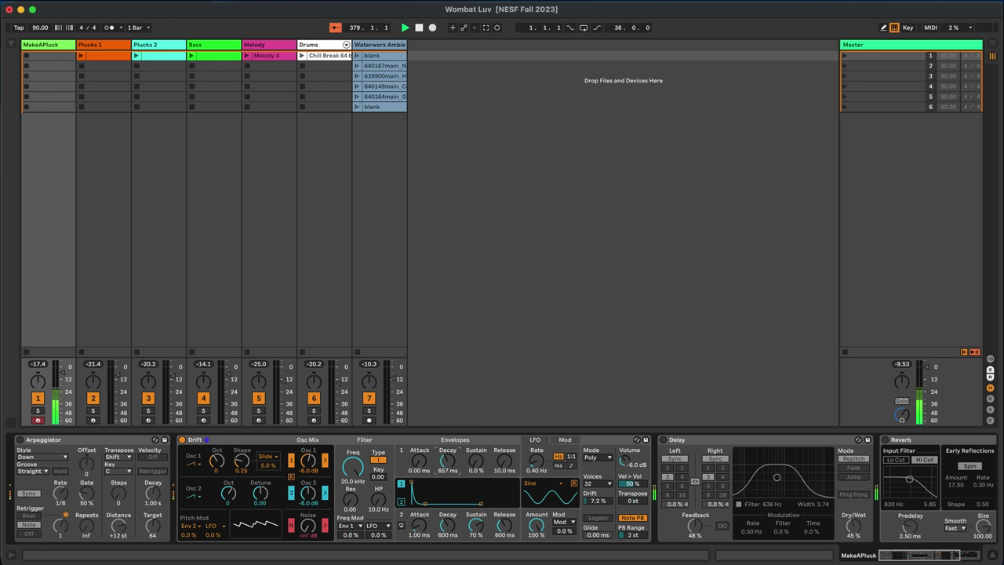
{"action": "left_click_drag", "start_coordinate": [447, 437], "coordinate": [447, 431]}
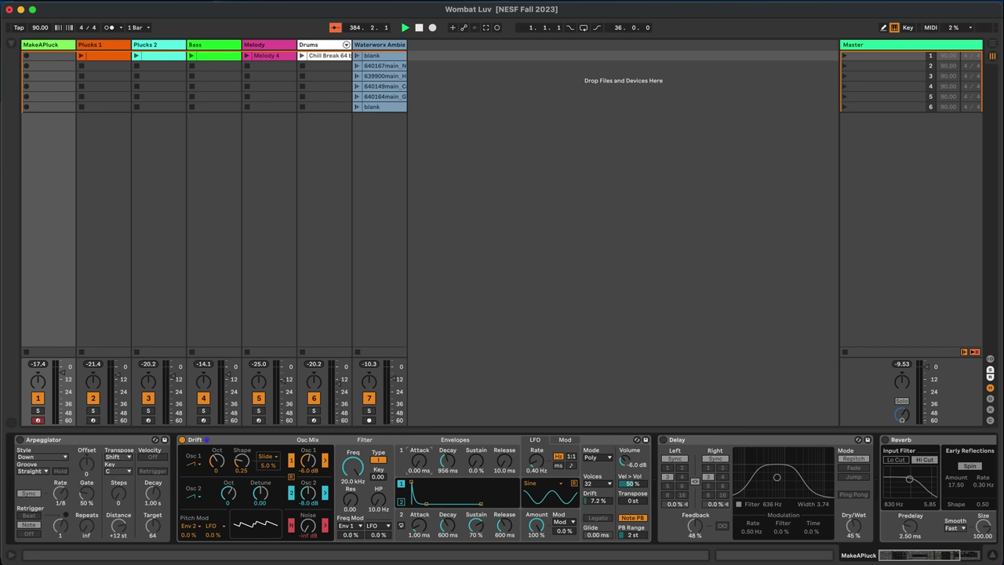
{"action": "left_click_drag", "start_coordinate": [419, 471], "coordinate": [419, 447]}
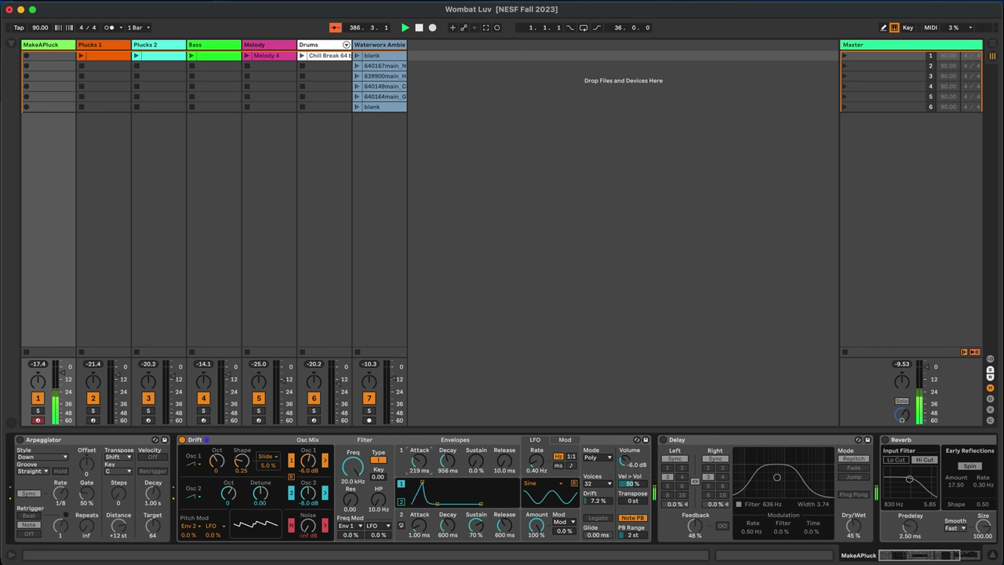
{"action": "left_click_drag", "start_coordinate": [419, 447], "coordinate": [421, 466]}
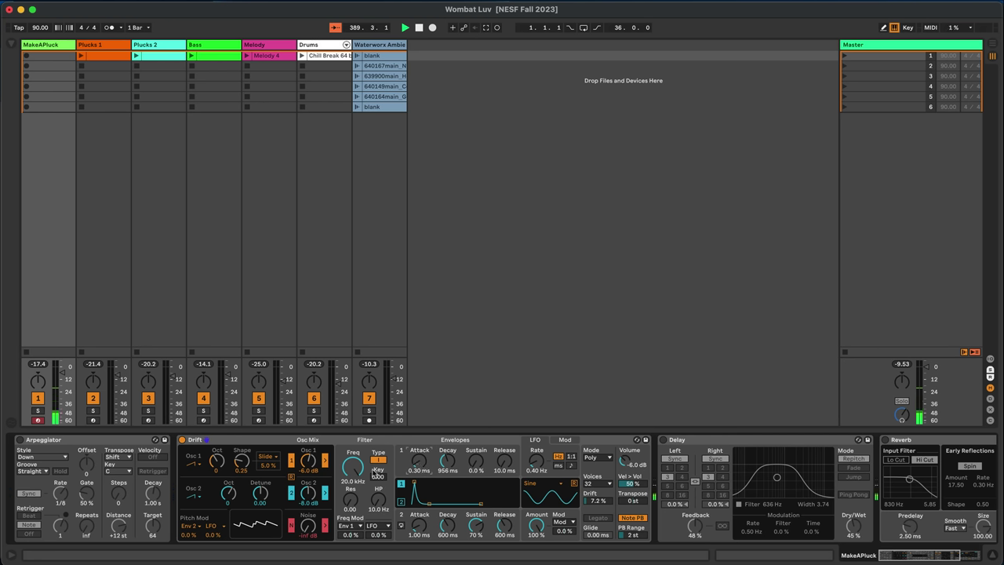
Step: Set Drift's filter frequency to 20.0 Hz and its Env 1 frequency modulation to 95%
{"action": "left_click_drag", "start_coordinate": [359, 474], "coordinate": [359, 522]}
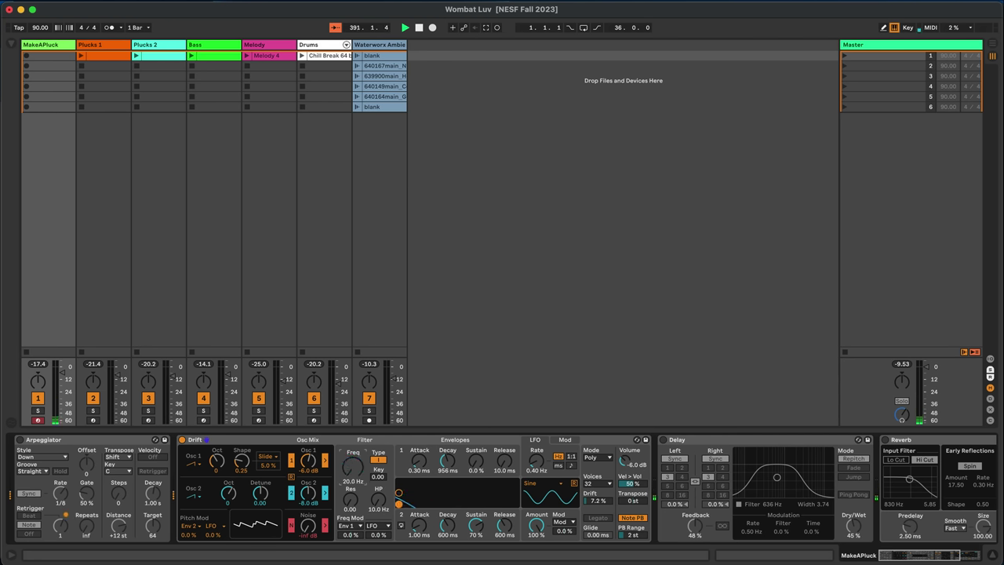
{"action": "left_click", "coordinate": [345, 537]}
{"action": "left_click_drag", "start_coordinate": [346, 537], "coordinate": [345, 453]}
{"action": "left_click_drag", "start_coordinate": [345, 538], "coordinate": [345, 530]}
Step: Enable the Delay and Reverb effects on the MakeAPluck track
{"action": "left_click", "coordinate": [663, 440]}
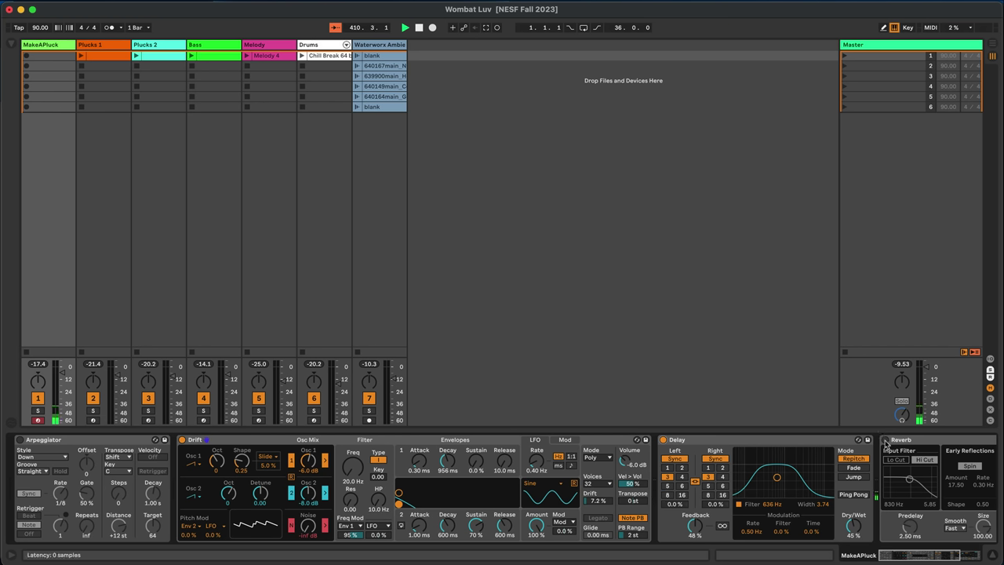
{"action": "left_click", "coordinate": [885, 440]}
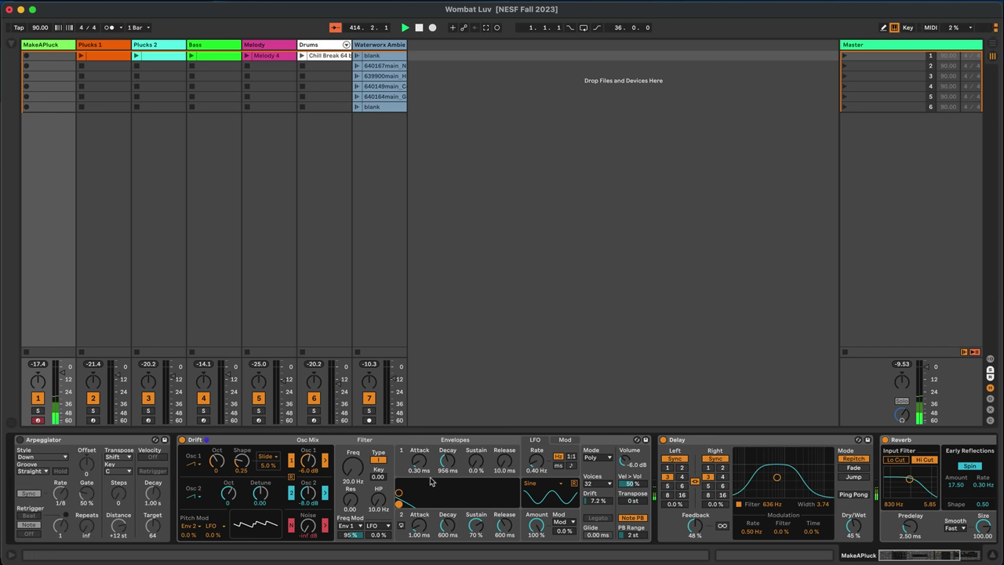
Step: Lengthen Drift's envelope 1 decay to 1.60 s and raise the filter resonance to 0.65
{"action": "left_click_drag", "start_coordinate": [445, 462], "coordinate": [445, 441]}
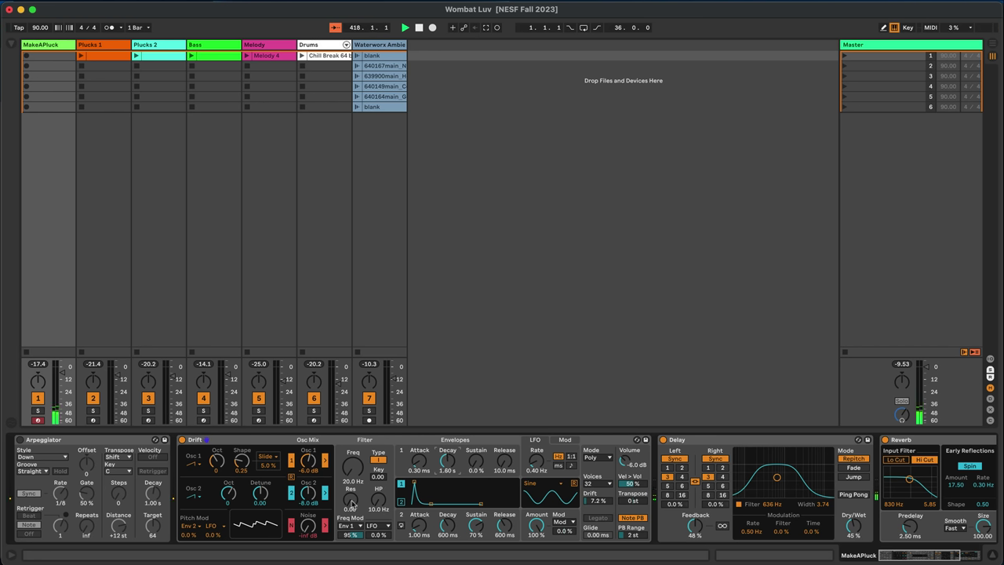
{"action": "left_click_drag", "start_coordinate": [352, 506], "coordinate": [352, 502]}
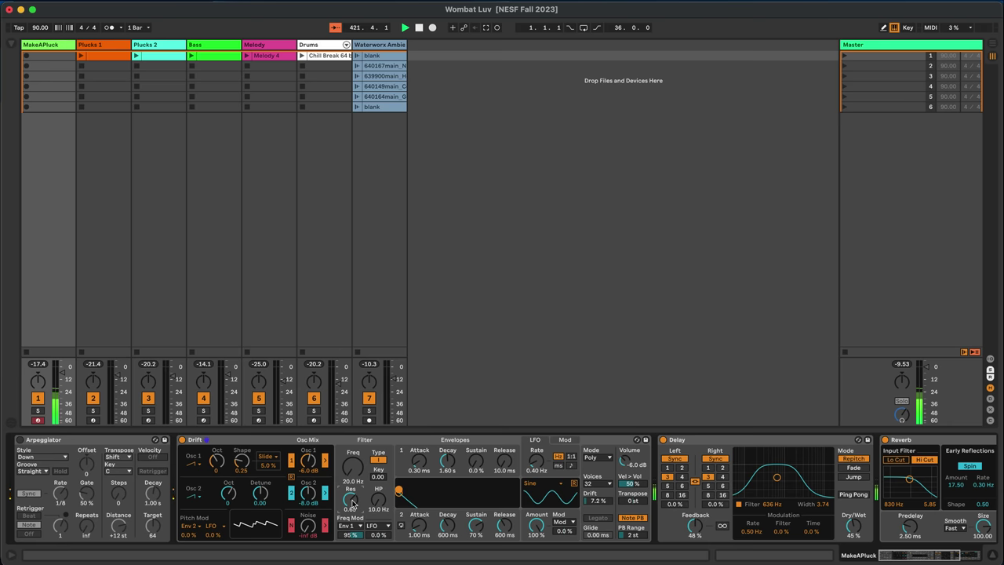
Step: Try the Delay's left synced time at division 1, then restore it to 3
{"action": "scroll", "coordinate": [511, 495], "scroll_direction": "right", "scroll_amount": 5}
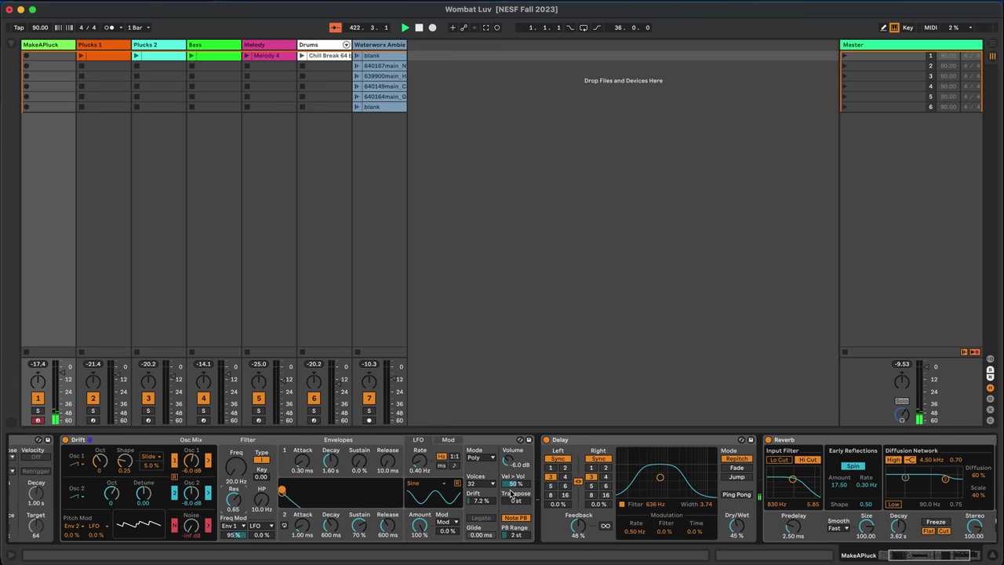
{"action": "scroll", "coordinate": [511, 494], "scroll_direction": "right", "scroll_amount": 3}
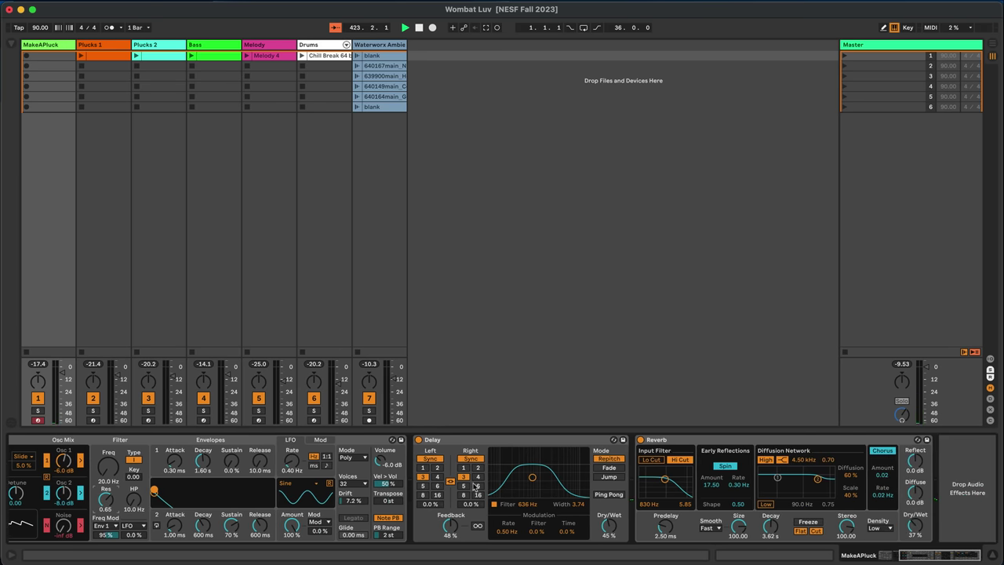
{"action": "left_click", "coordinate": [424, 469]}
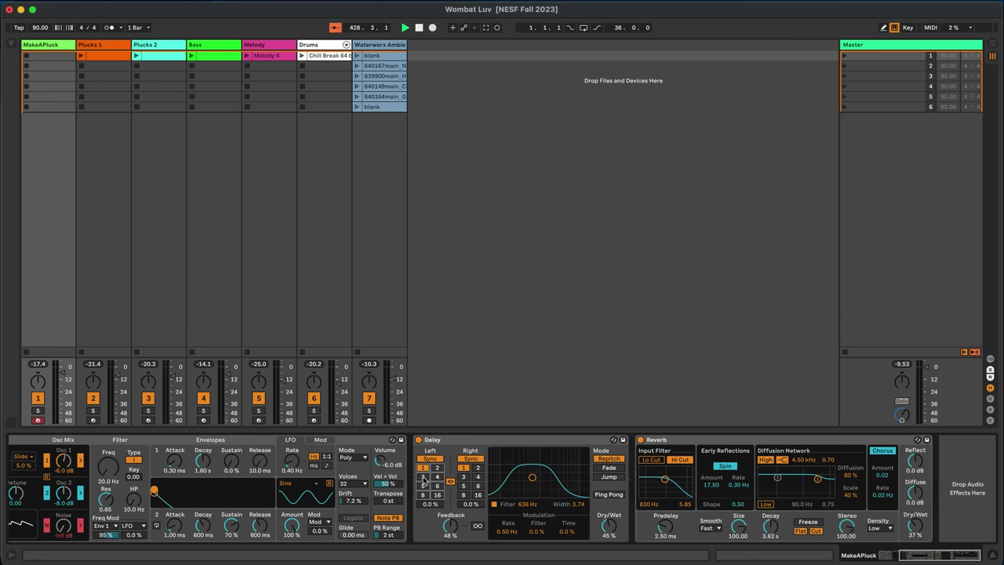
{"action": "left_click", "coordinate": [423, 477]}
Step: Show the Drift pluck settings of the Plucks 1 track, followed by those of Plucks 2
{"action": "left_click", "coordinate": [114, 90]}
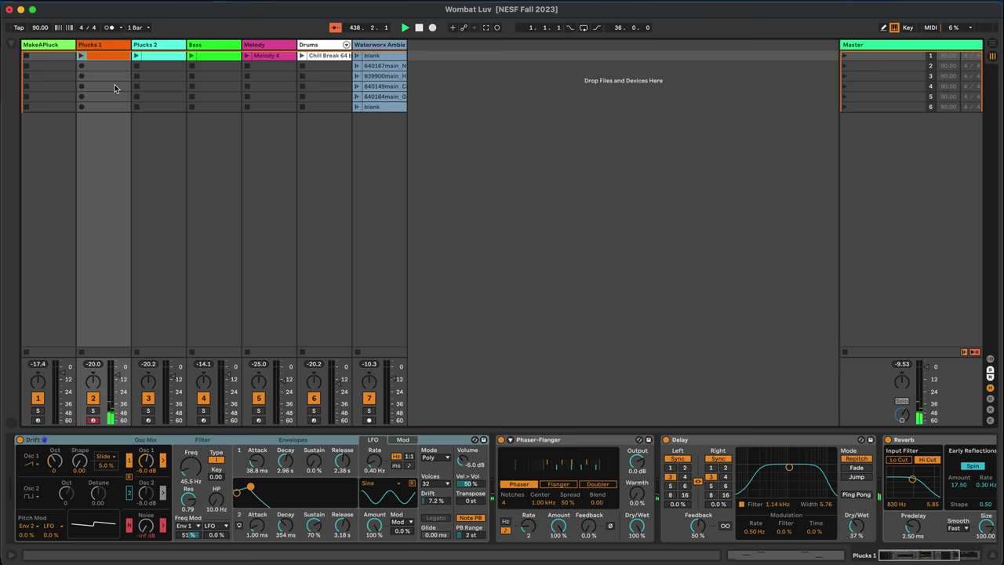
{"action": "key", "text": "Right"}
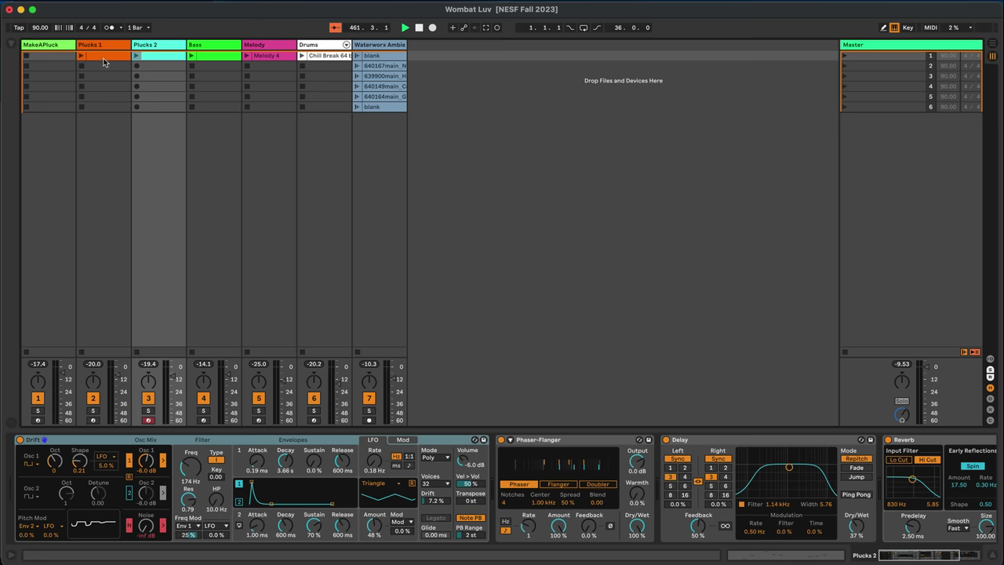
Step: Switch to the Berlin School note and review the skills for making a pluck and picking a scale
{"action": "key", "text": "ctrl+Up"}
{"action": "left_click", "coordinate": [739, 381]}
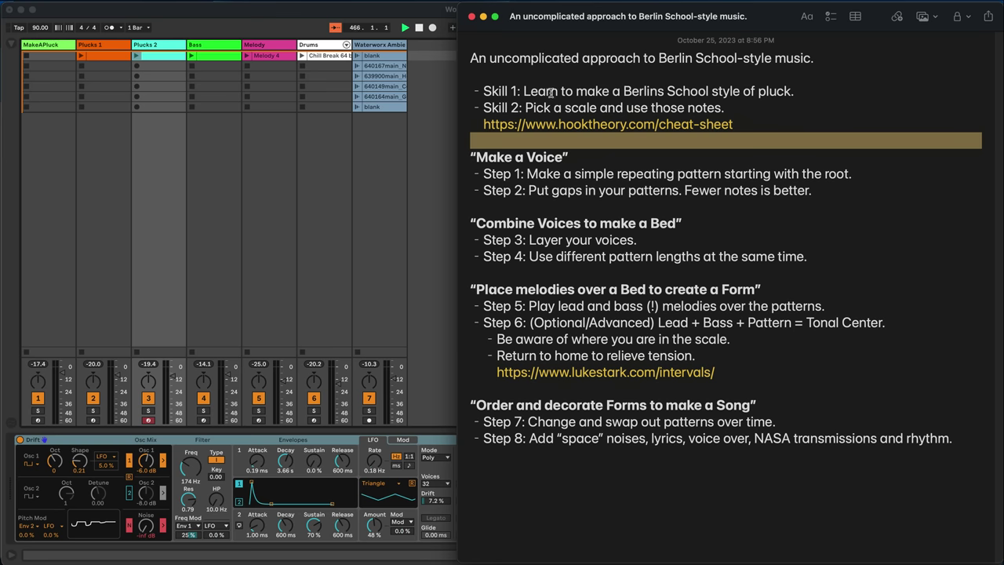
{"action": "left_click", "coordinate": [569, 110]}
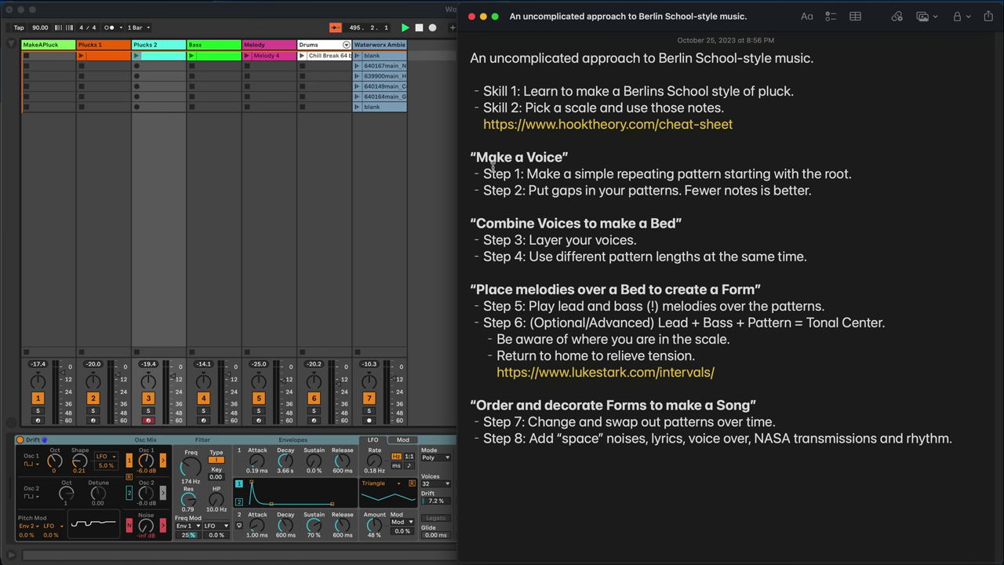
Step: Return to Ableton Live and open the first Plucks 1 clip in the MIDI note editor
{"action": "left_click", "coordinate": [106, 126]}
{"action": "left_click", "coordinate": [100, 60]}
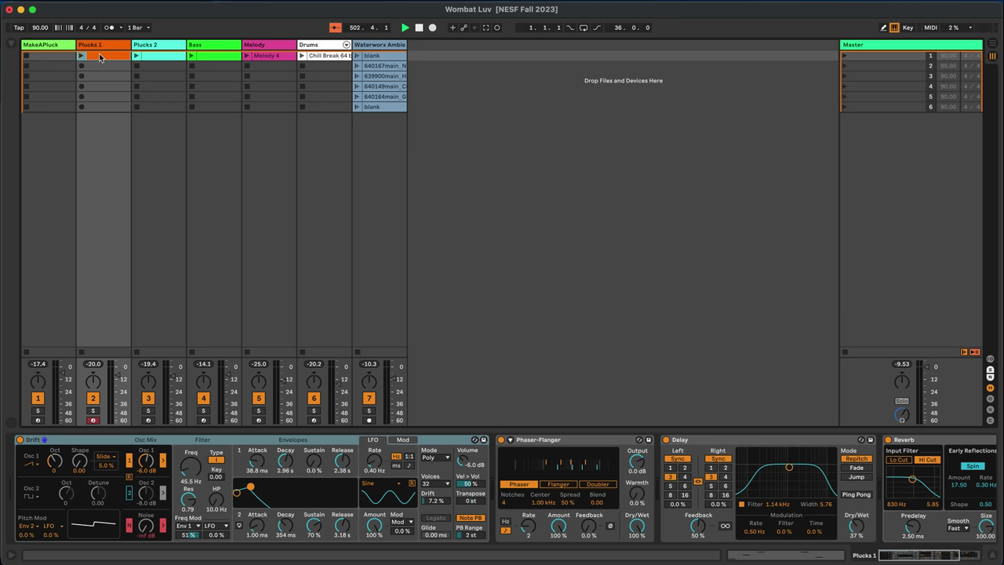
{"action": "double_click", "coordinate": [100, 57]}
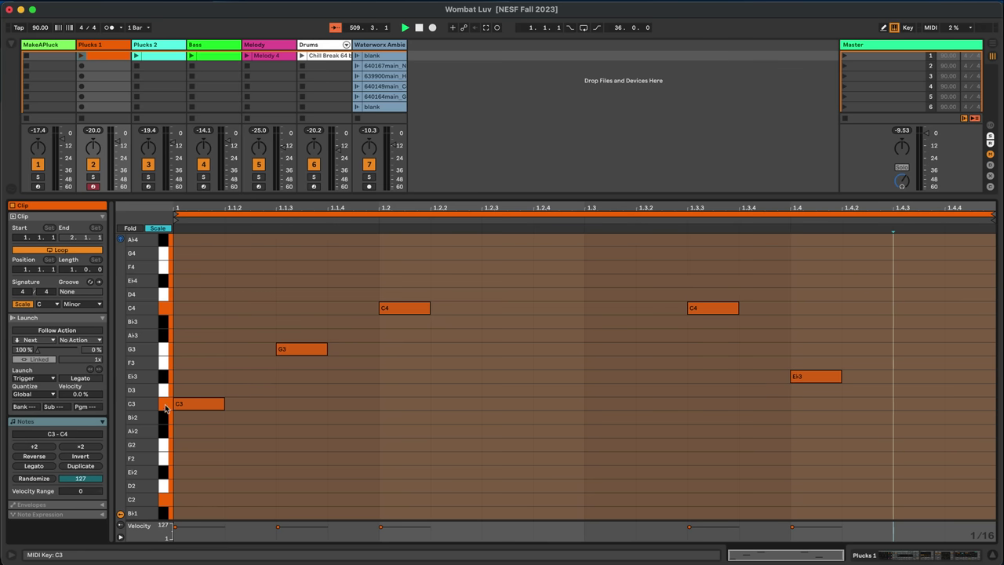
Step: Audition the C3, E♭3, G3 and C4 keys used in the Plucks 1 pattern and launch its clip
{"action": "left_click", "coordinate": [164, 404]}
{"action": "left_click", "coordinate": [163, 377]}
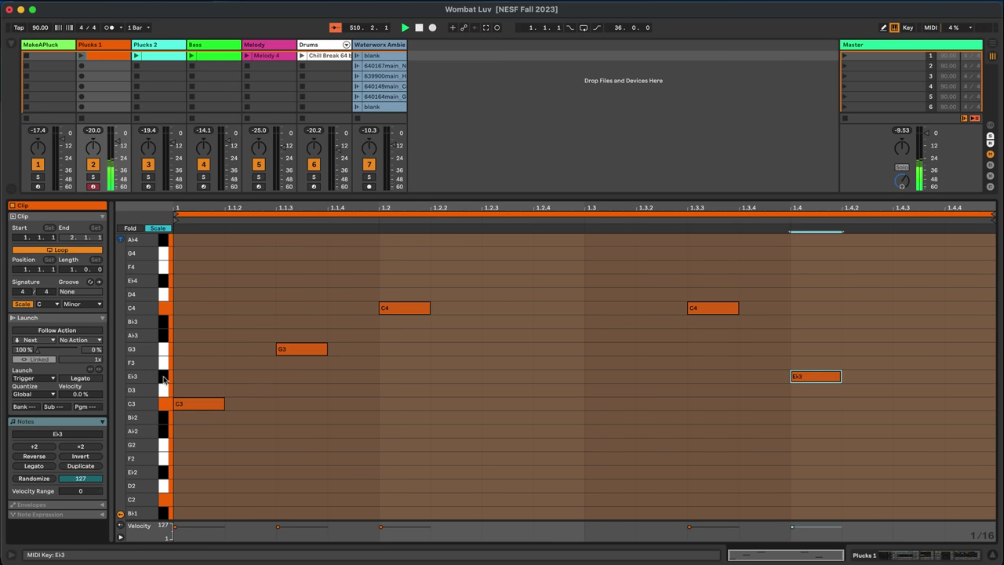
{"action": "left_click", "coordinate": [163, 352]}
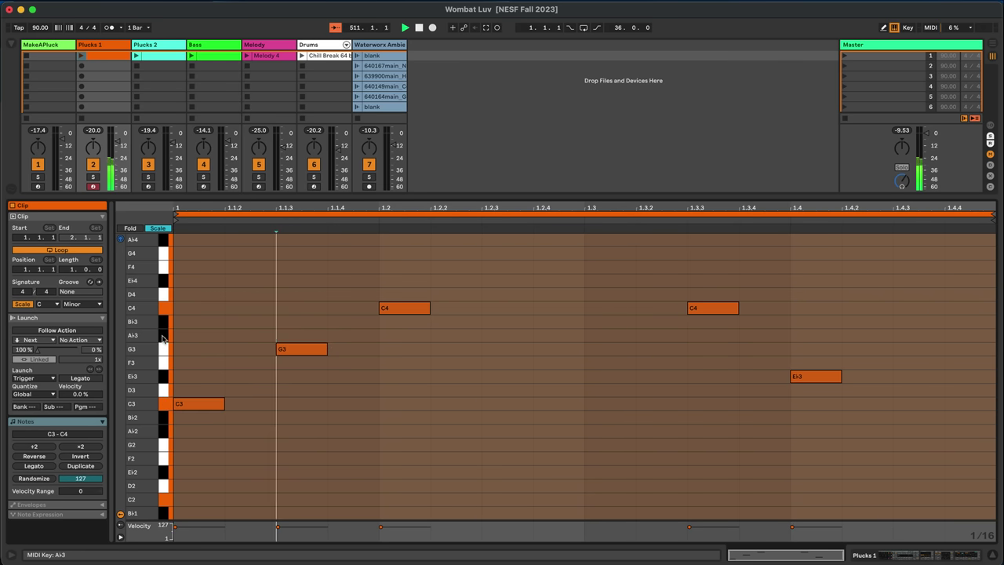
{"action": "left_click", "coordinate": [162, 310]}
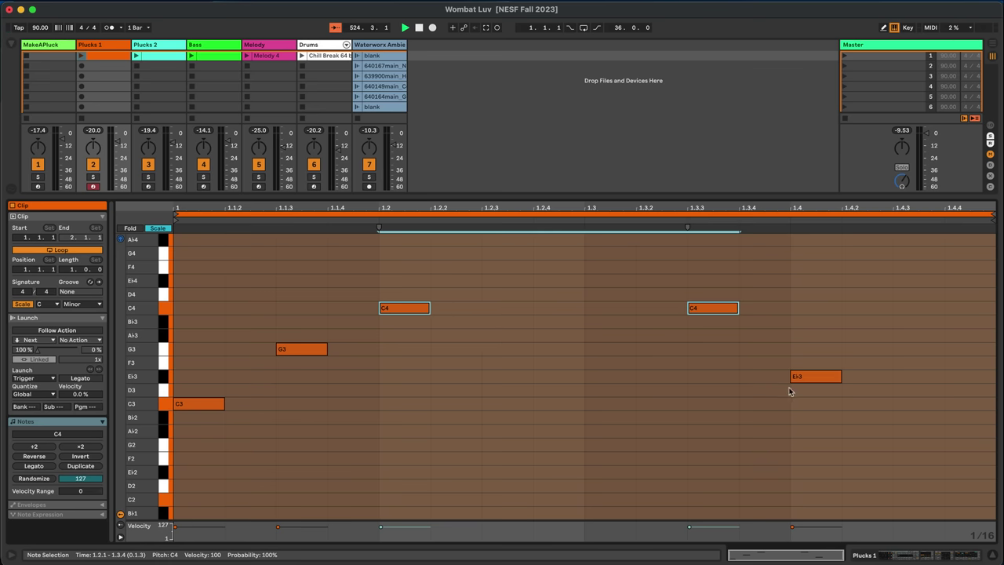
{"action": "left_click", "coordinate": [164, 405]}
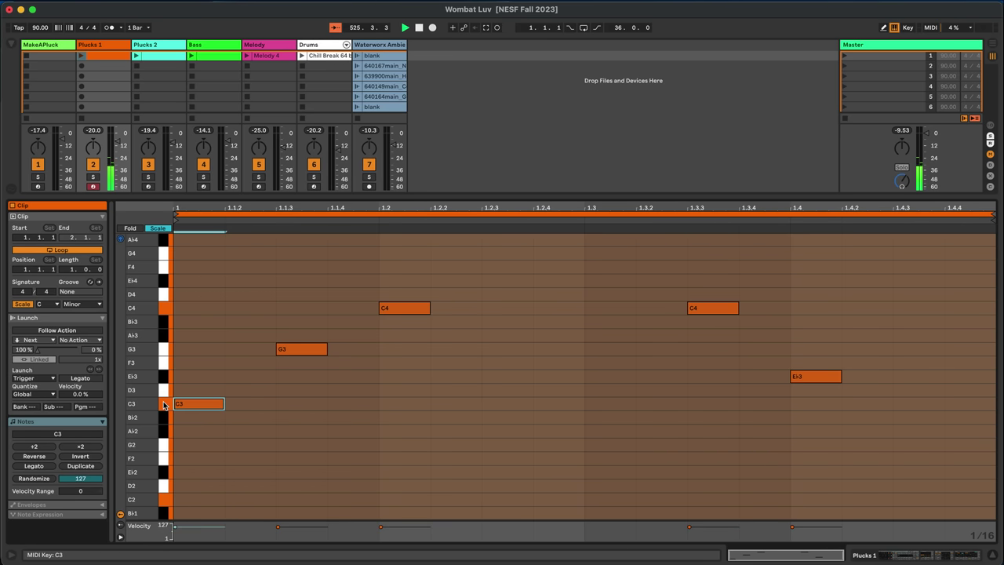
{"action": "left_click", "coordinate": [165, 350]}
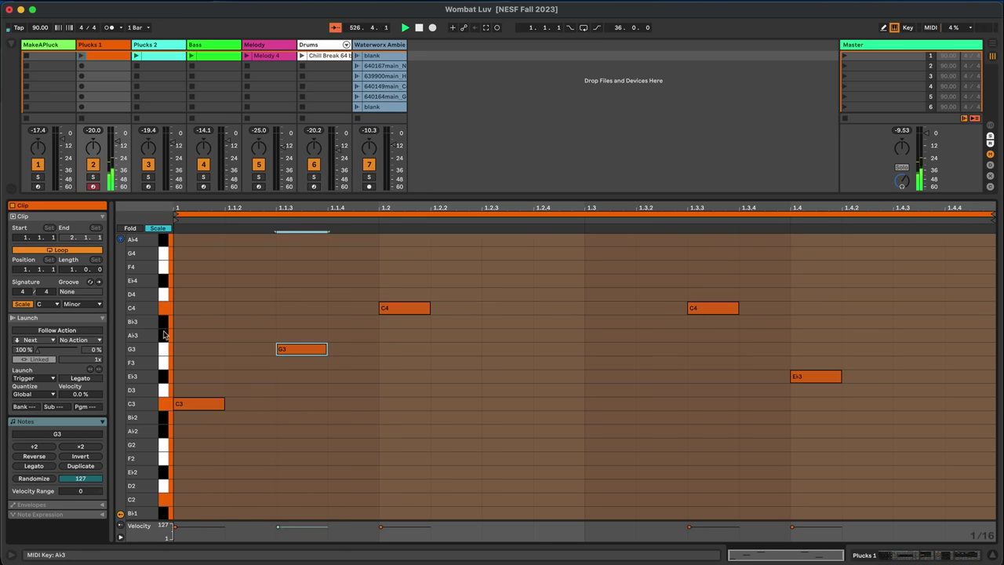
{"action": "left_click", "coordinate": [163, 308]}
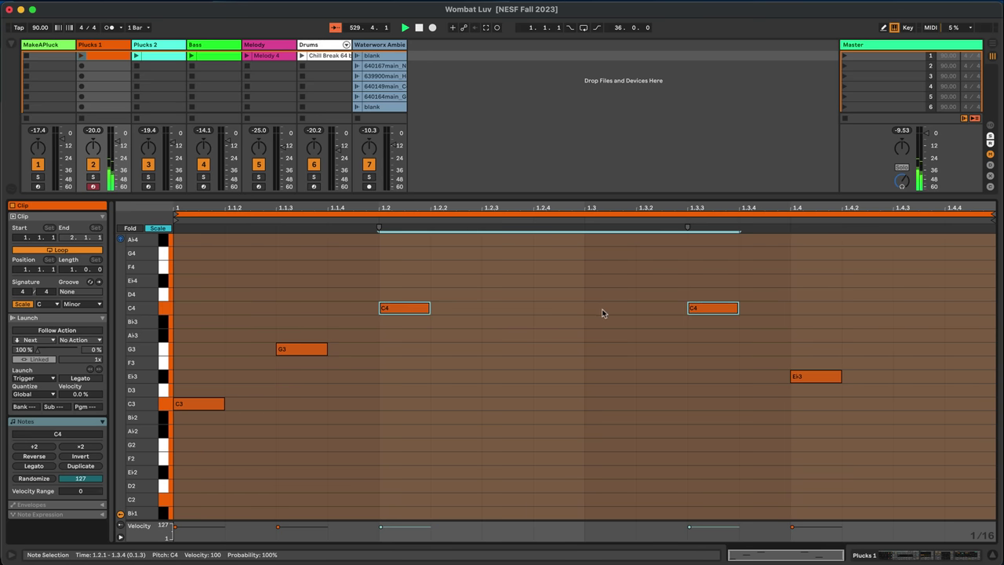
{"action": "left_click", "coordinate": [166, 380]}
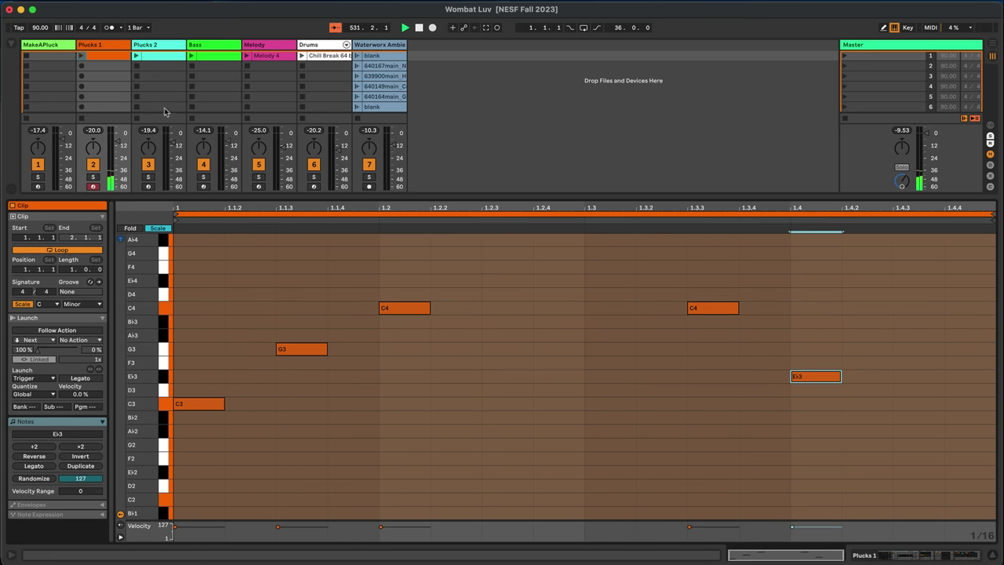
{"action": "left_click", "coordinate": [81, 57]}
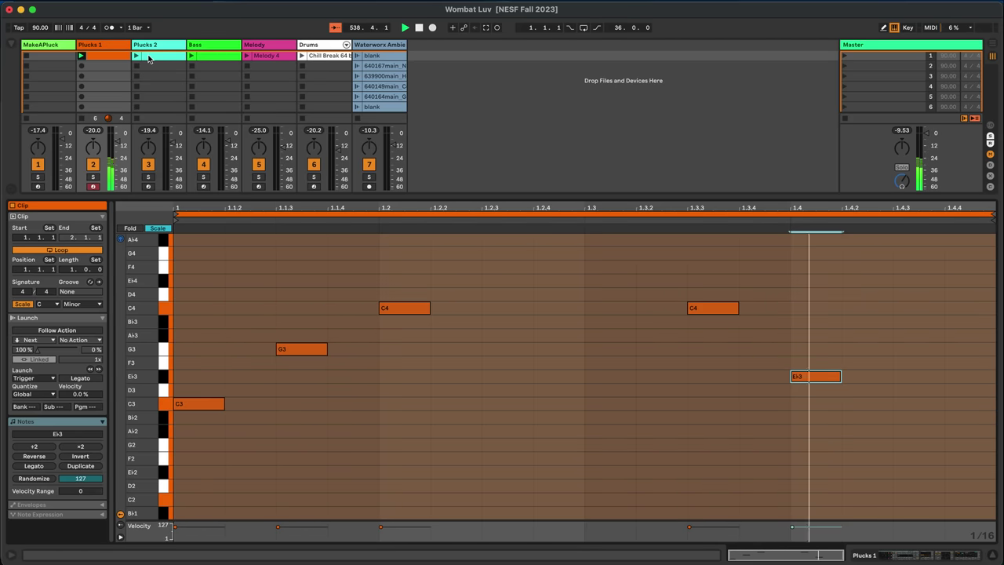
Step: Consult the "Make a Voice" steps in the Berlin School note and return to the Plucks 1 clip in Ableton Live
{"action": "key", "text": "ctrl+Up"}
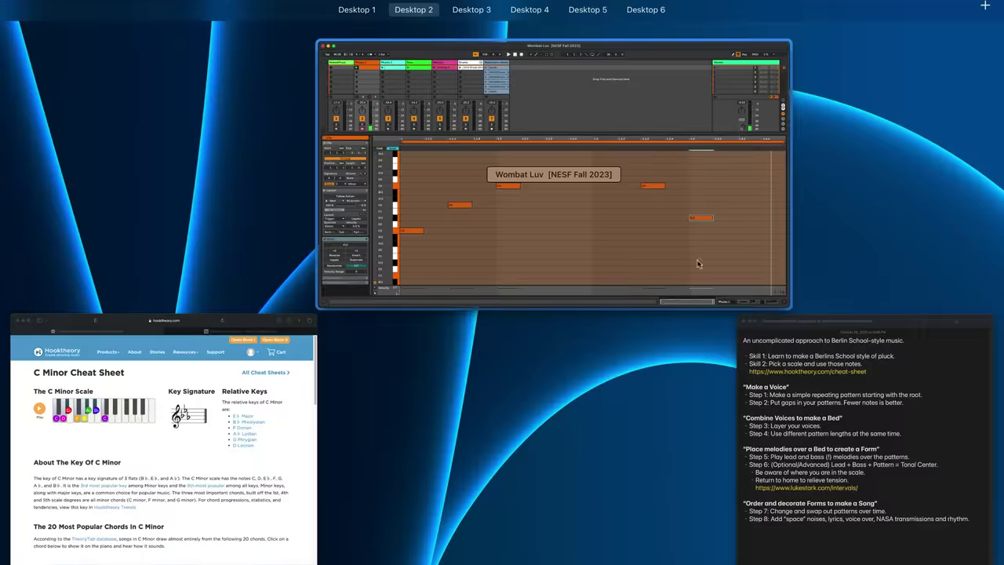
{"action": "left_click", "coordinate": [858, 400]}
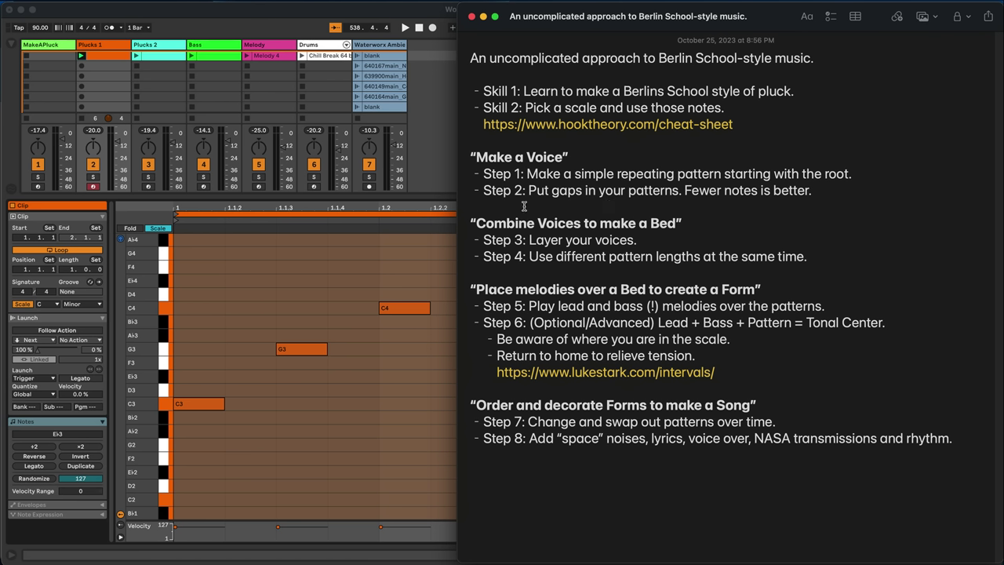
{"action": "left_click", "coordinate": [407, 303]}
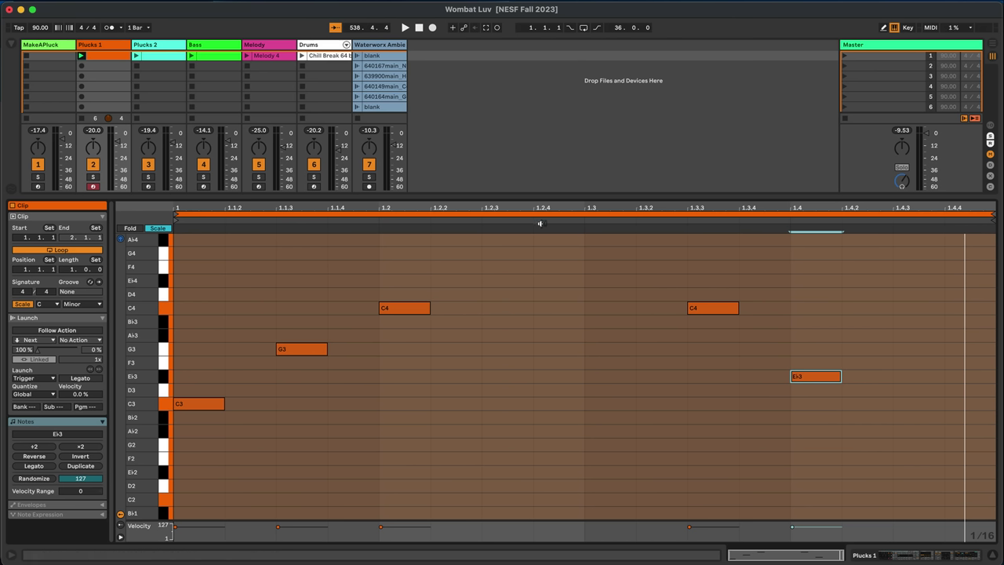
{"action": "key", "text": "ctrl+Up"}
{"action": "left_click", "coordinate": [878, 408]}
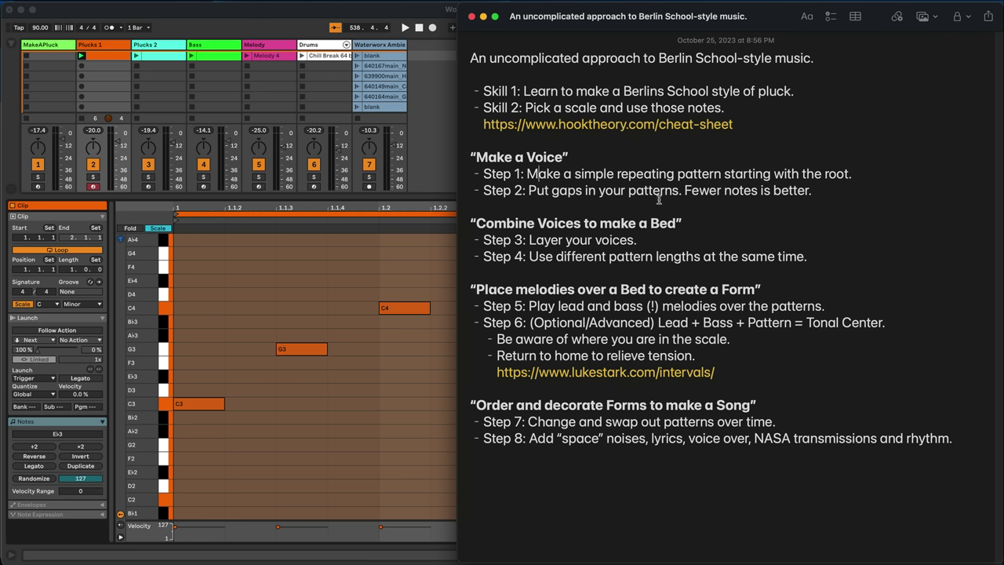
{"action": "left_click", "coordinate": [774, 190]}
{"action": "left_click", "coordinate": [310, 287]}
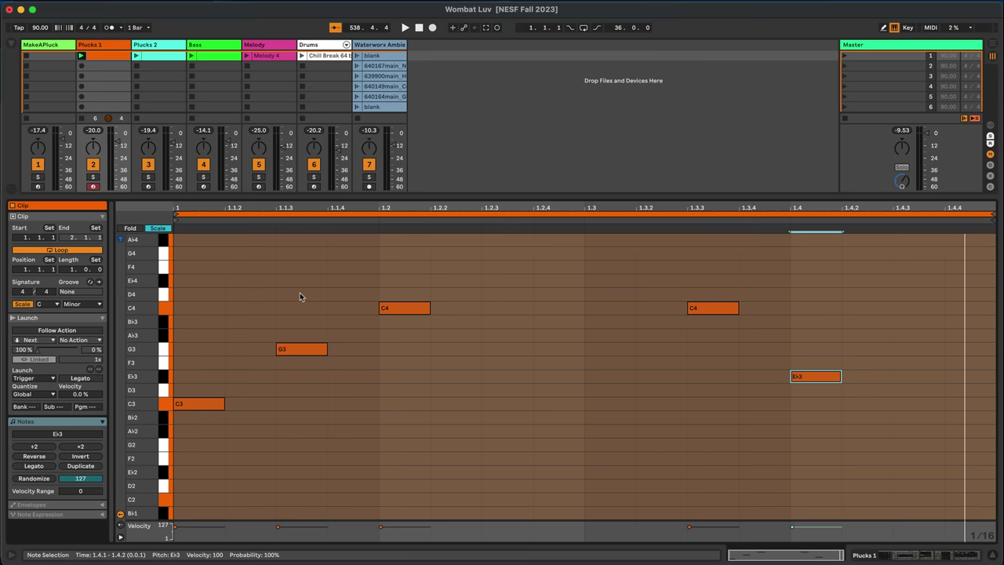
Step: Play the Plucks 1 clip, stop it, and consult the "Combine Voices to make a Bed" steps in the Berlin School note
{"action": "left_click", "coordinate": [80, 57]}
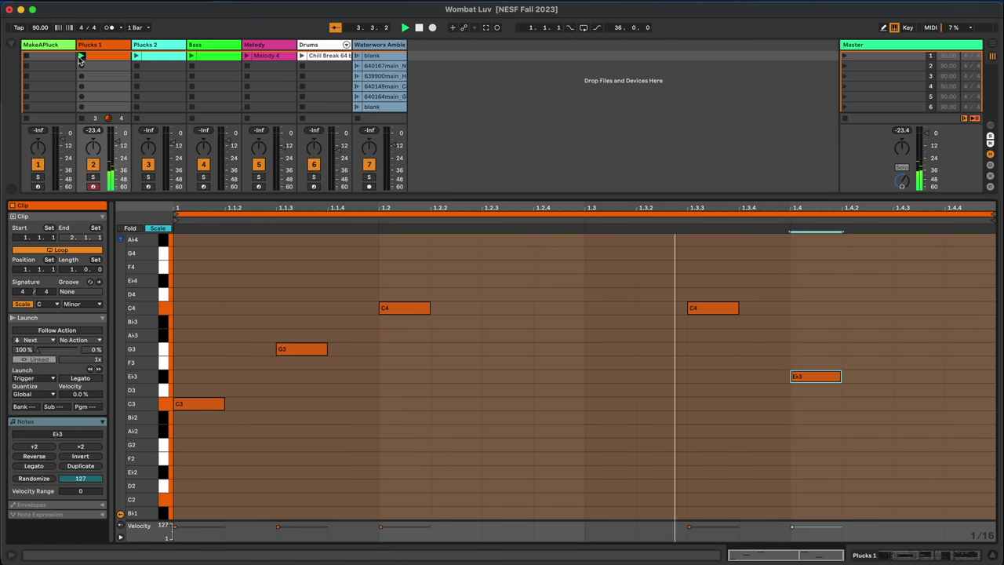
{"action": "key", "text": "space"}
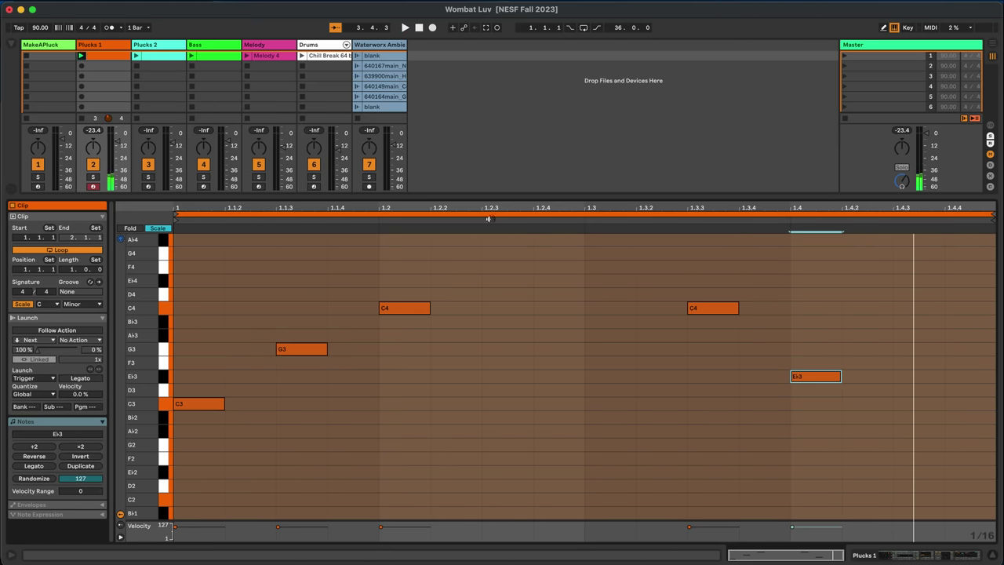
{"action": "key", "text": "ctrl+Up"}
{"action": "left_click", "coordinate": [784, 350]}
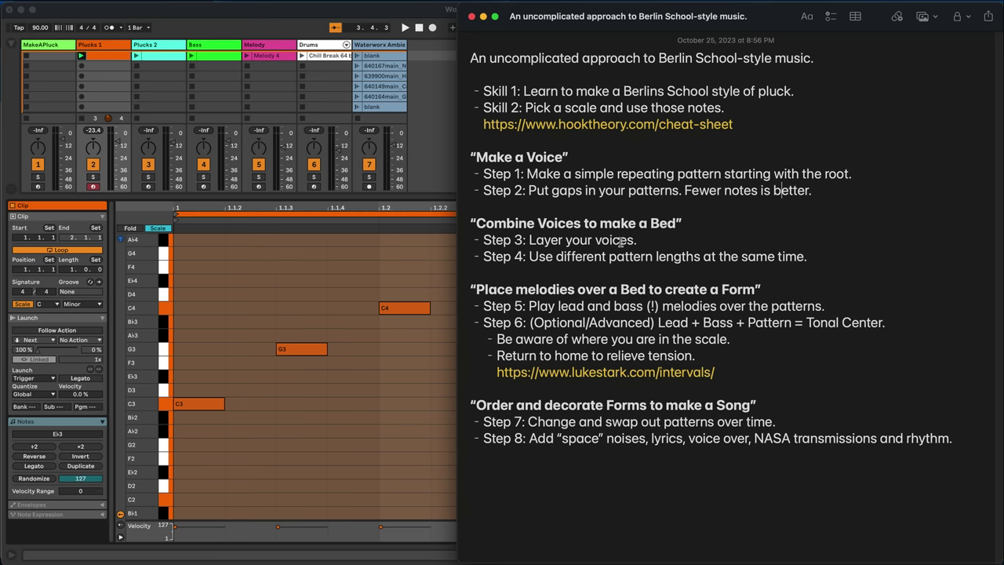
{"action": "left_click", "coordinate": [340, 265]}
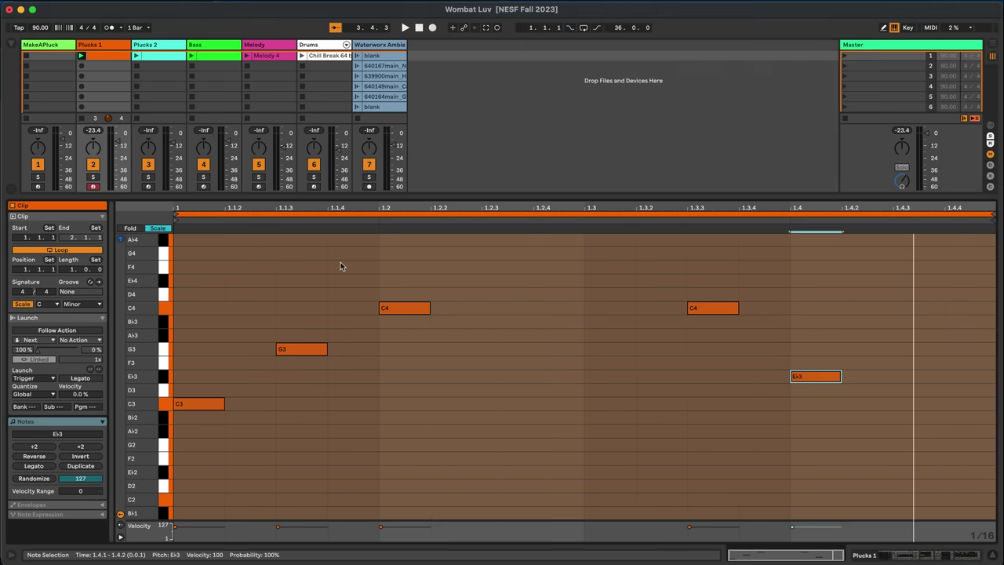
Step: Audition the Plucks 1 and Plucks 2 sounds by playing single notes on each track
{"action": "left_click", "coordinate": [100, 49]}
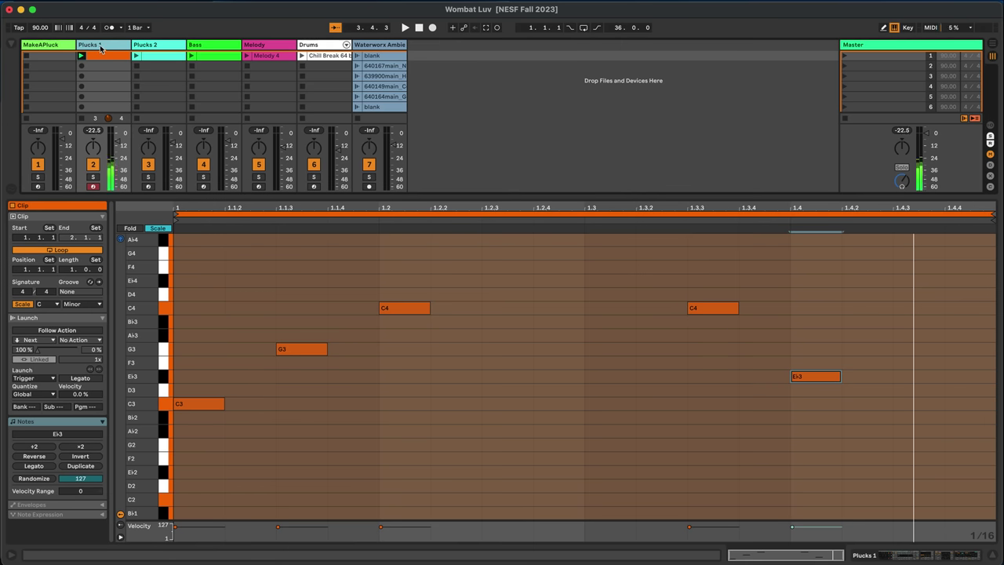
{"action": "key", "text": "k"}
{"action": "key", "text": "Right"}
{"action": "key", "text": "a"}
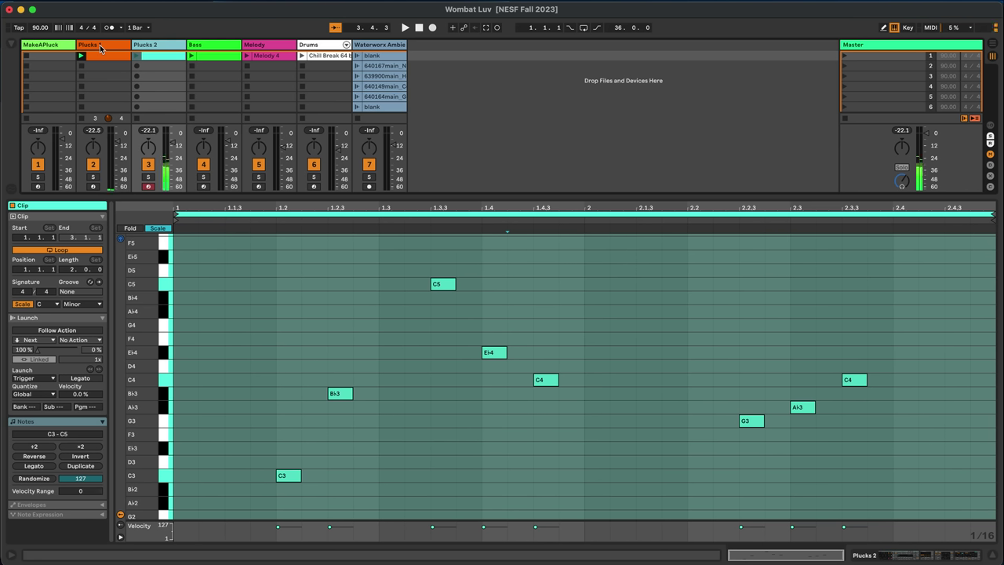
{"action": "key", "text": "u"}
{"action": "key", "text": "k"}
{"action": "key", "text": "g"}
{"action": "key", "text": "a"}
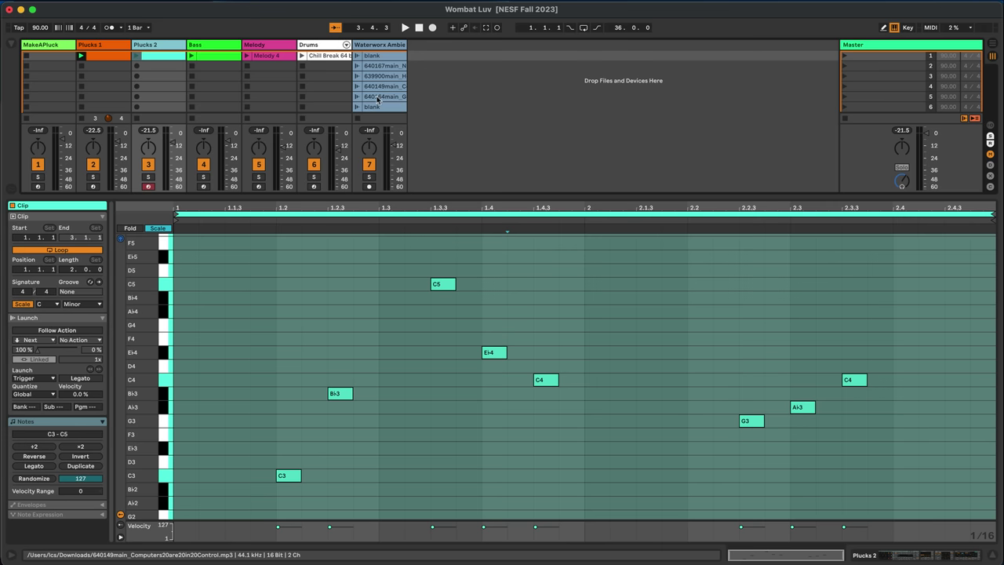
Step: Compare the Plucks 1 and Plucks 2 patterns in the note editor and launch the Plucks 2 clip
{"action": "left_click", "coordinate": [107, 60]}
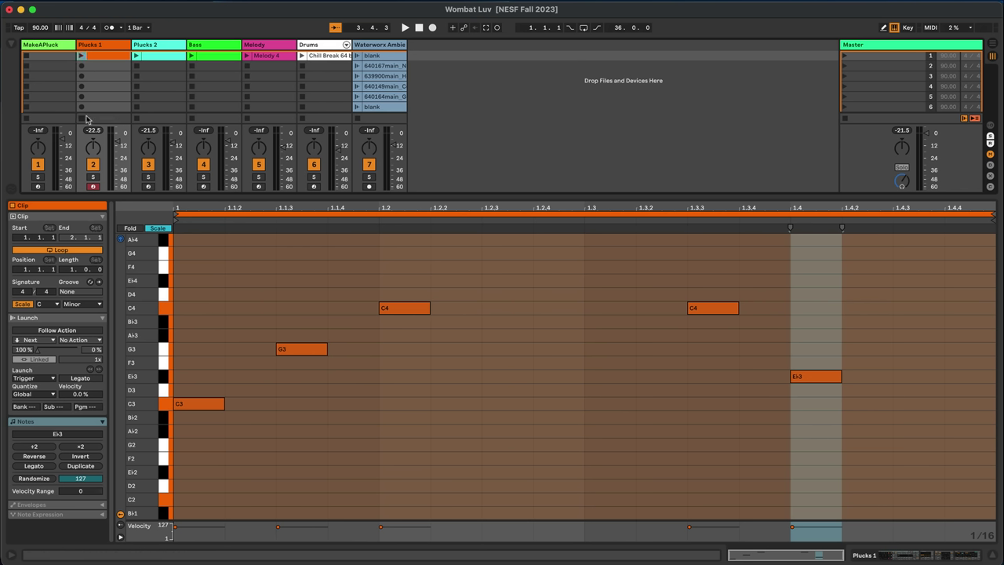
{"action": "left_click", "coordinate": [146, 57]}
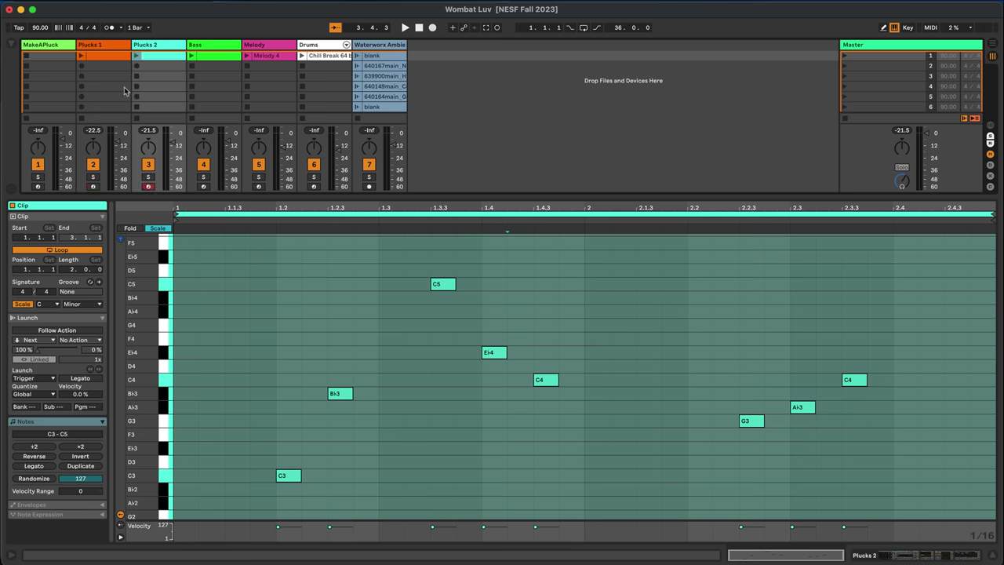
{"action": "left_click", "coordinate": [136, 57]}
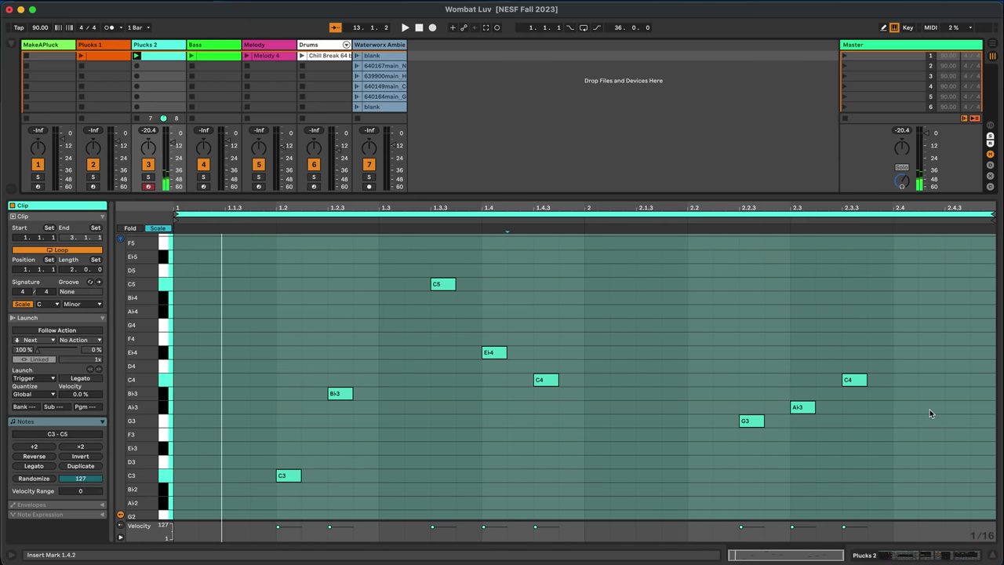
Step: Consult "Step 3: Layer your voices" in the Berlin School note and return to Ableton Live
{"action": "key", "text": "ctrl+Up"}
{"action": "left_click", "coordinate": [857, 380]}
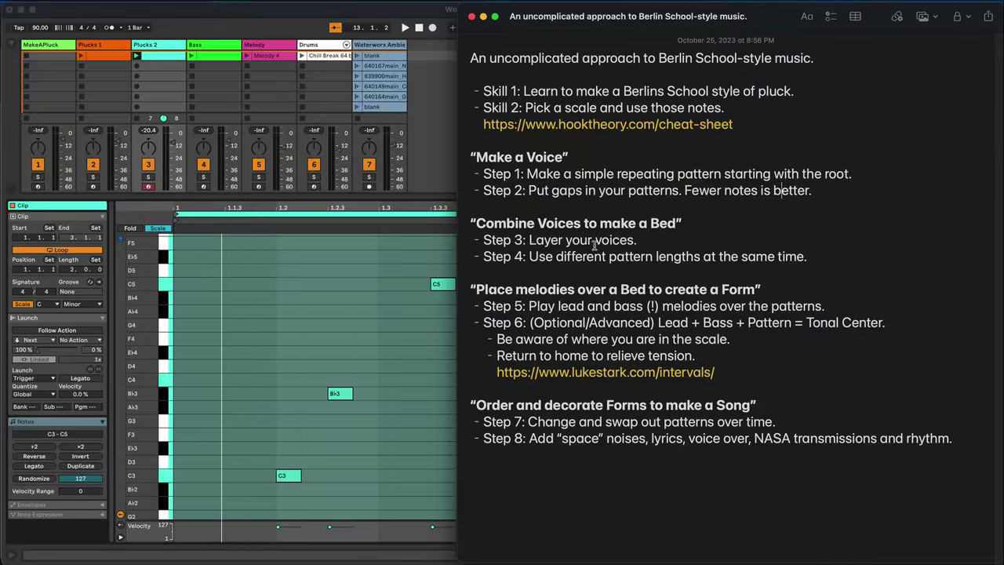
{"action": "left_click", "coordinate": [330, 322]}
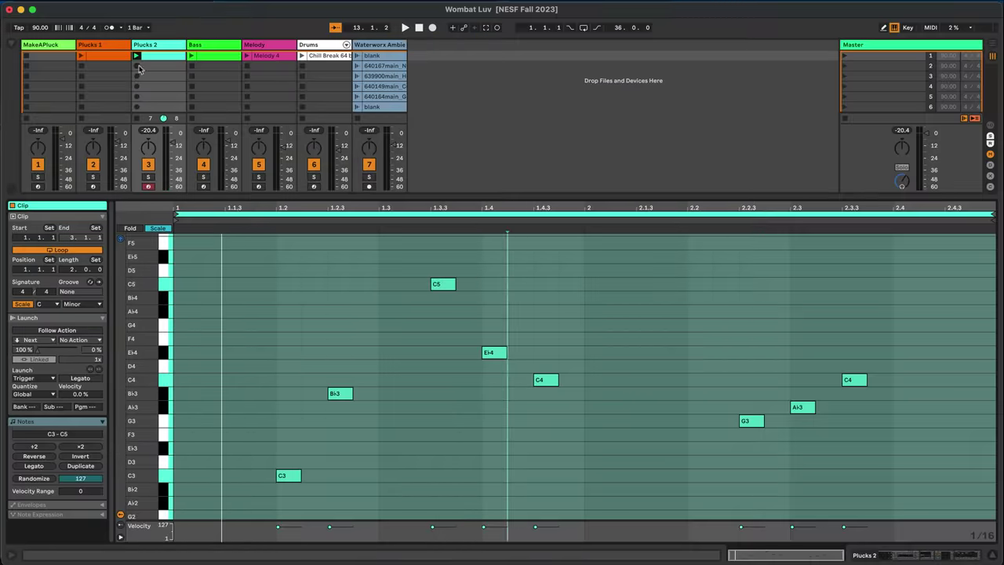
Step: Display the Plucks 1 and Plucks 2 clips together over two bars and play them layered
{"action": "left_click", "coordinate": [102, 58]}
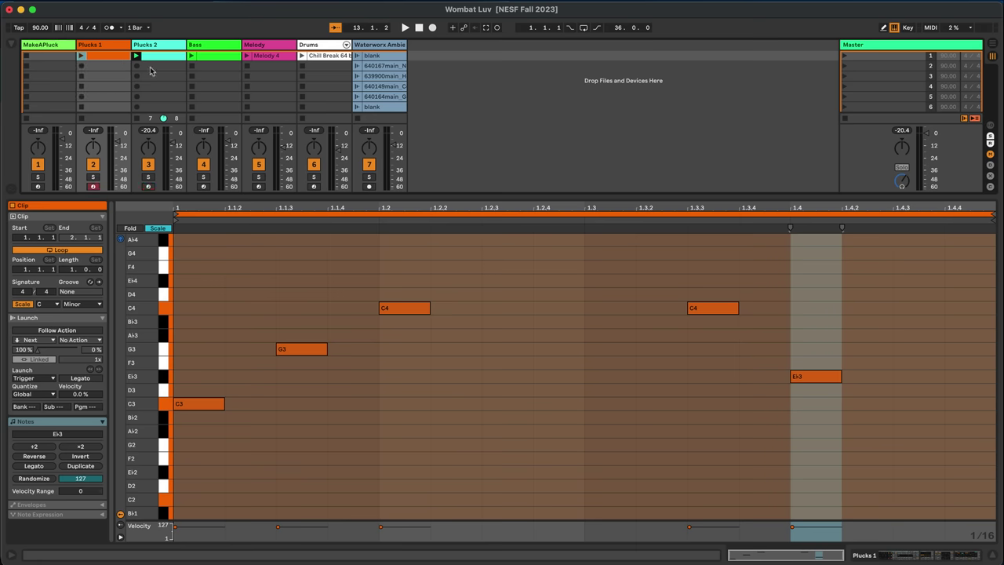
{"action": "left_click", "coordinate": [163, 60], "text": "shift"}
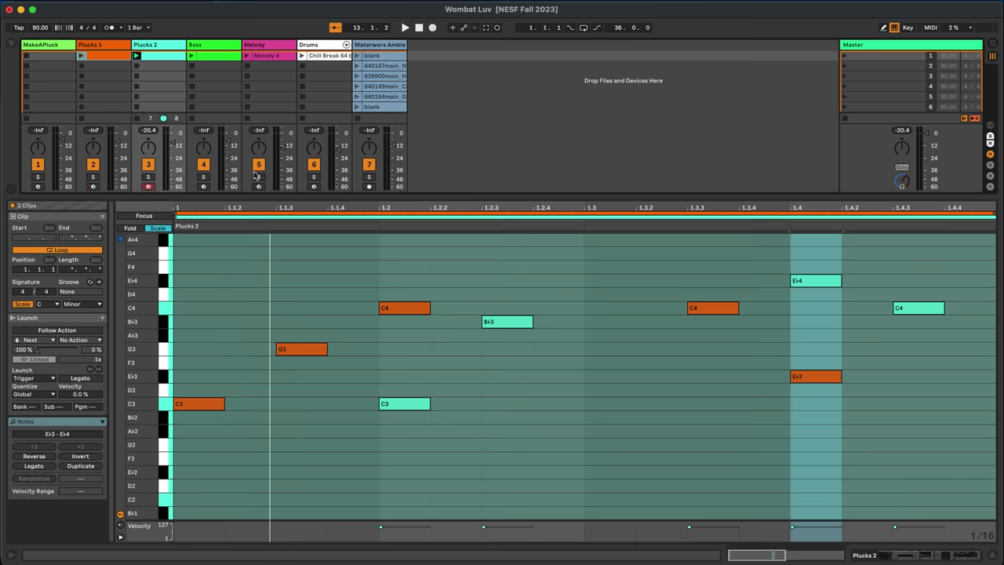
{"action": "left_click_drag", "start_coordinate": [252, 207], "coordinate": [214, 210]}
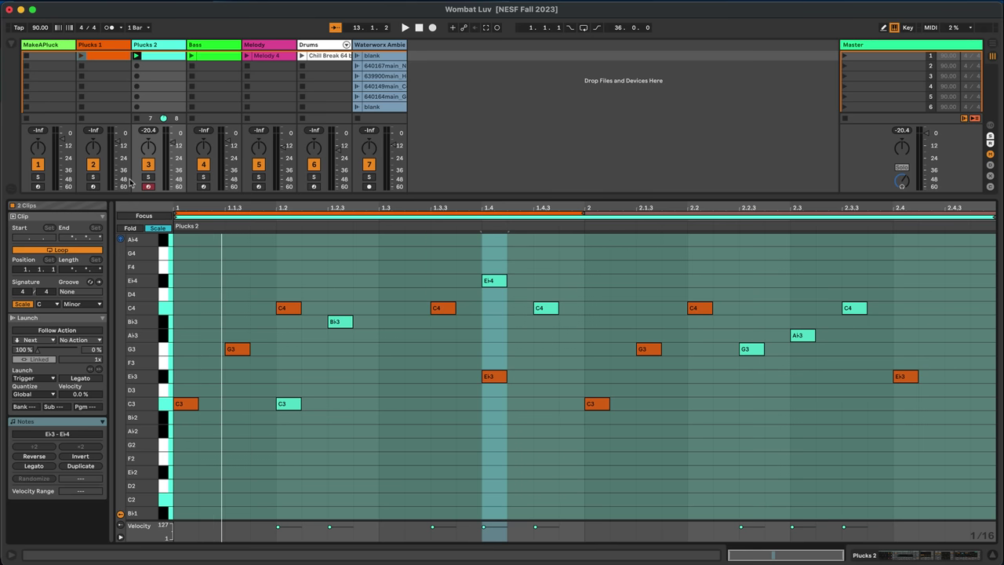
{"action": "left_click", "coordinate": [82, 59]}
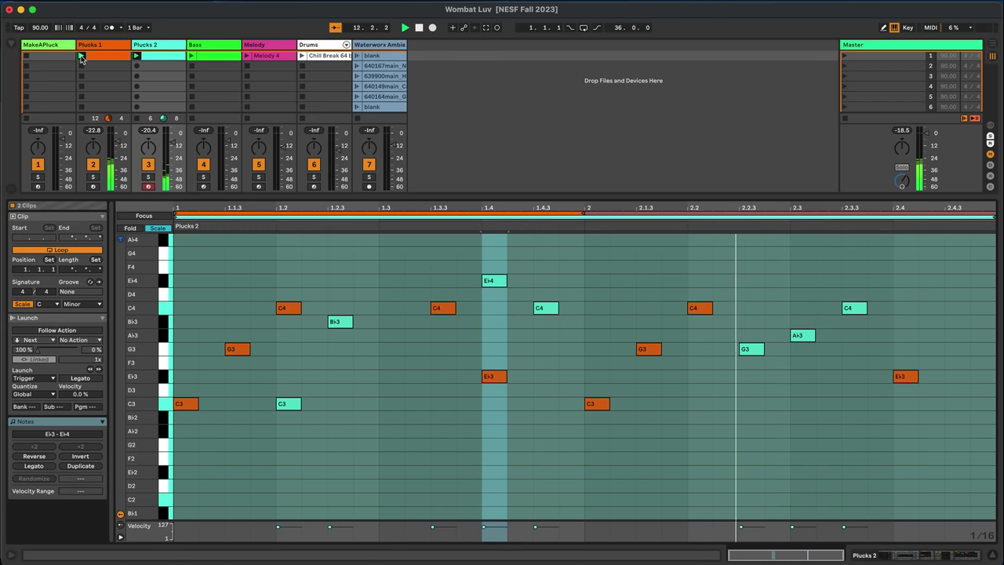
{"action": "key", "text": "space"}
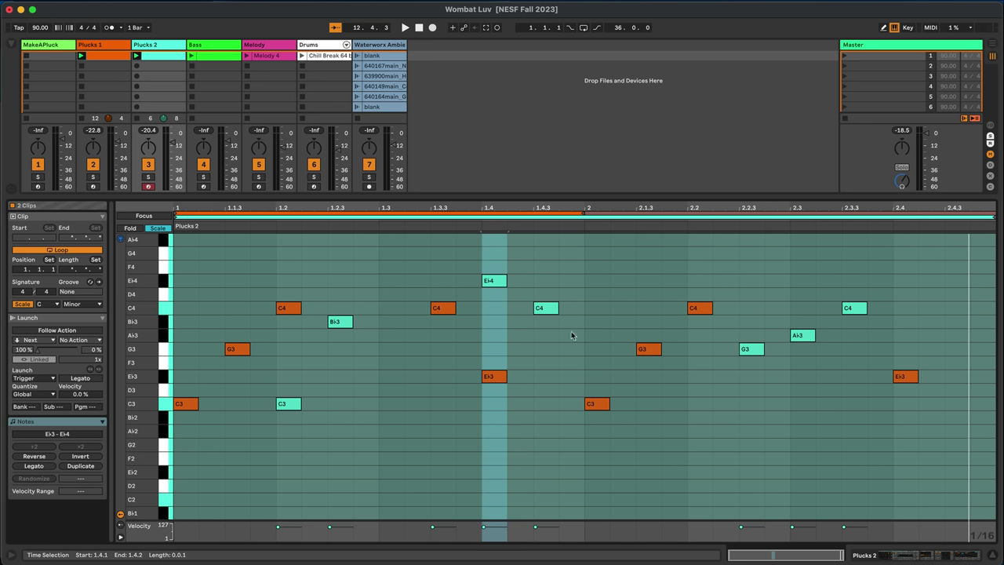
Step: Consult "Step 4: Use different pattern lengths at the same time" in the note and return to Ableton Live
{"action": "key", "text": "ctrl+Up"}
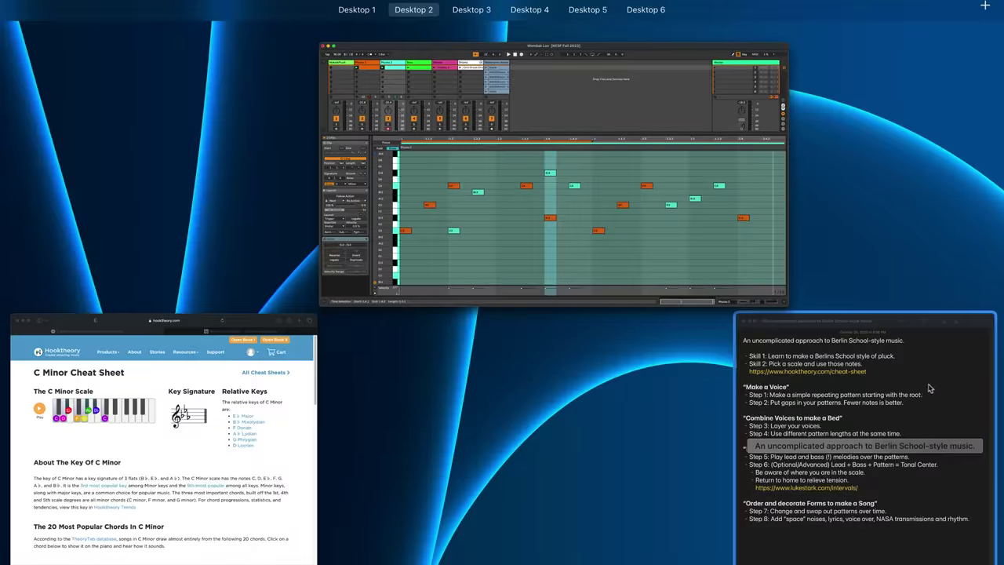
{"action": "left_click", "coordinate": [932, 380]}
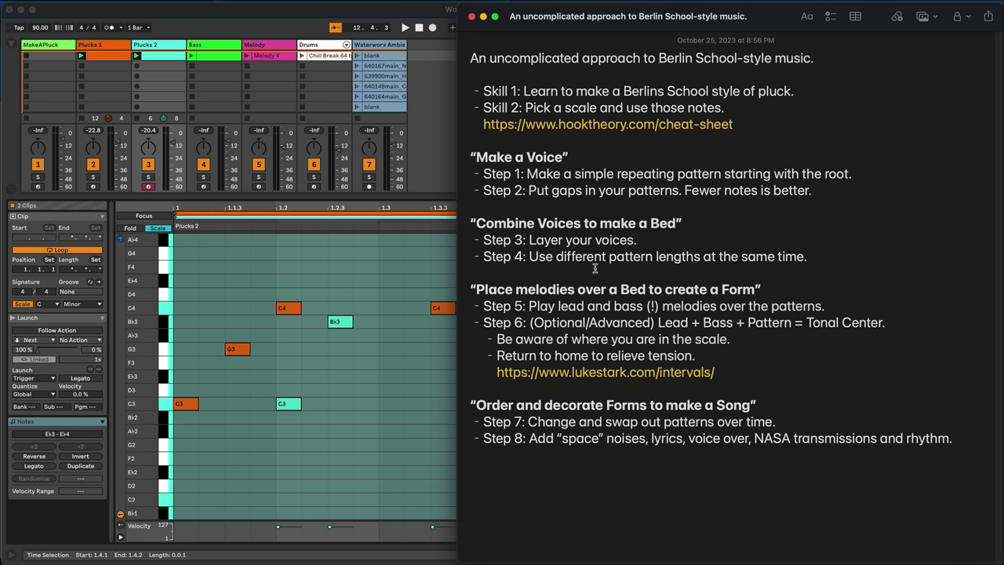
{"action": "left_click", "coordinate": [399, 252]}
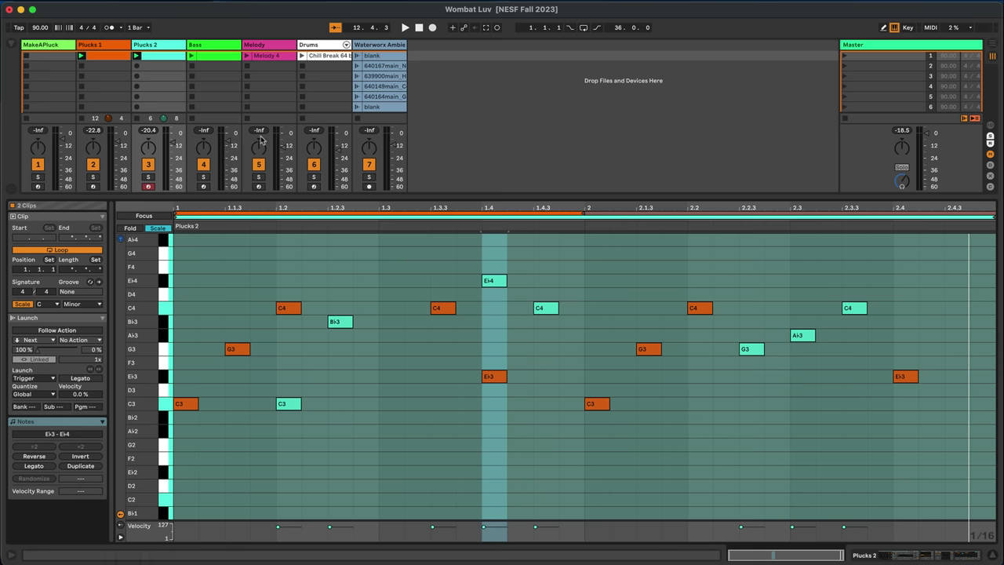
Step: Alternate between the Plucks 1 and Plucks 2 clips to compare their pattern lengths
{"action": "left_click", "coordinate": [102, 56]}
{"action": "left_click", "coordinate": [137, 77]}
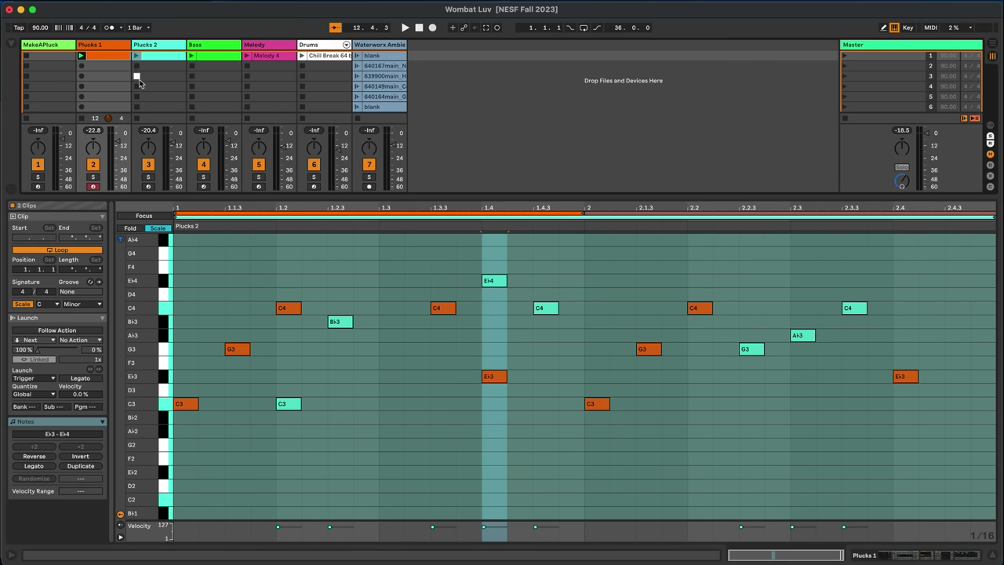
{"action": "left_click", "coordinate": [219, 77]}
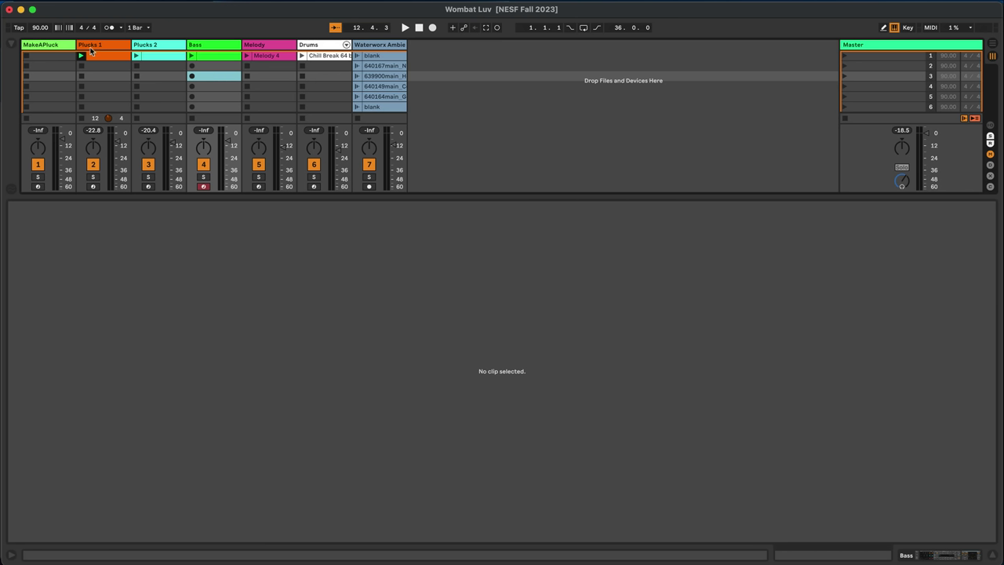
{"action": "left_click", "coordinate": [98, 56]}
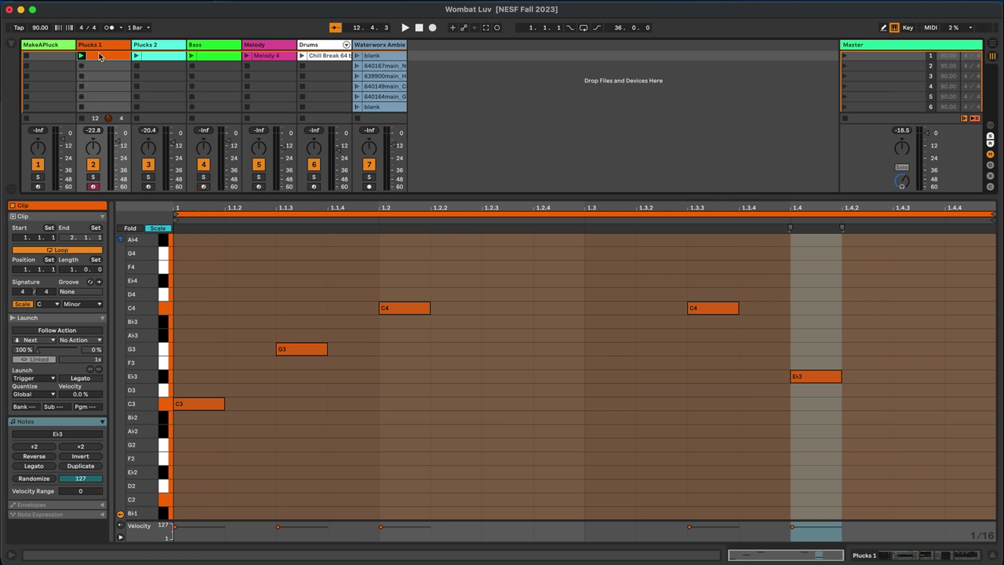
{"action": "left_click", "coordinate": [162, 56]}
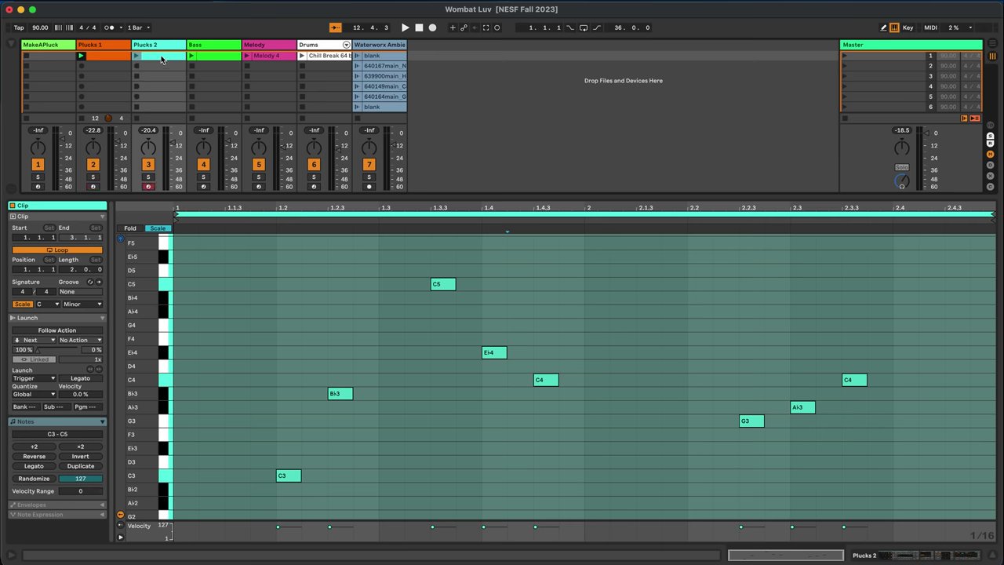
{"action": "left_click", "coordinate": [98, 56]}
{"action": "left_click", "coordinate": [157, 62]}
{"action": "left_click", "coordinate": [115, 60]}
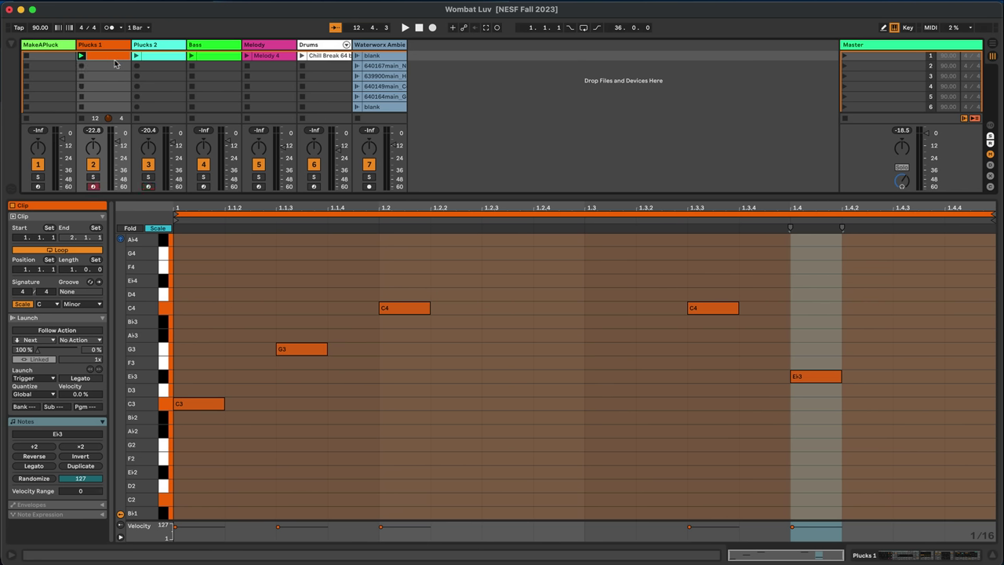
Step: Shorten the Plucks 2 clip's loop to a length of 1.3.0, ending at 2.4.1
{"action": "left_click", "coordinate": [156, 60]}
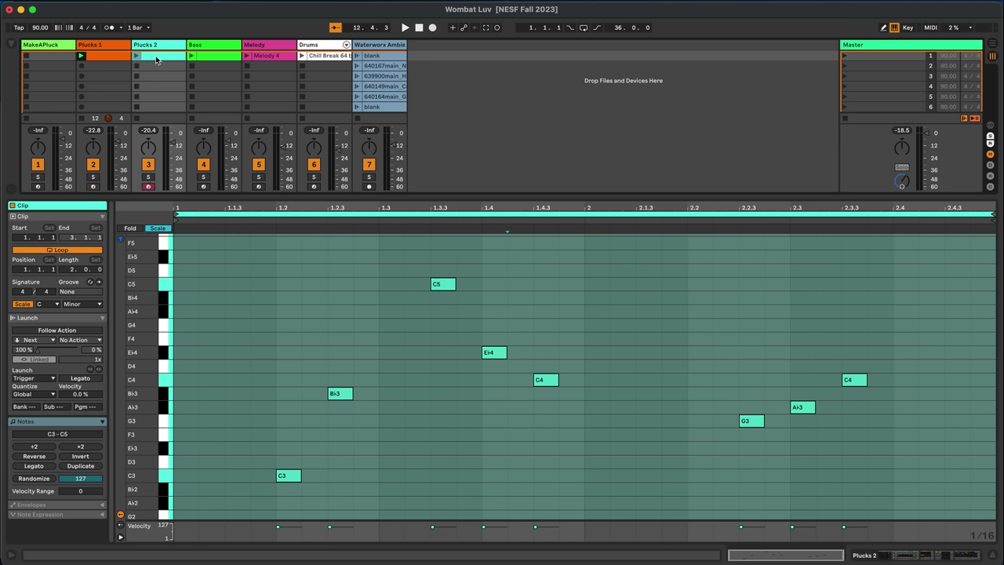
{"action": "left_click", "coordinate": [512, 337]}
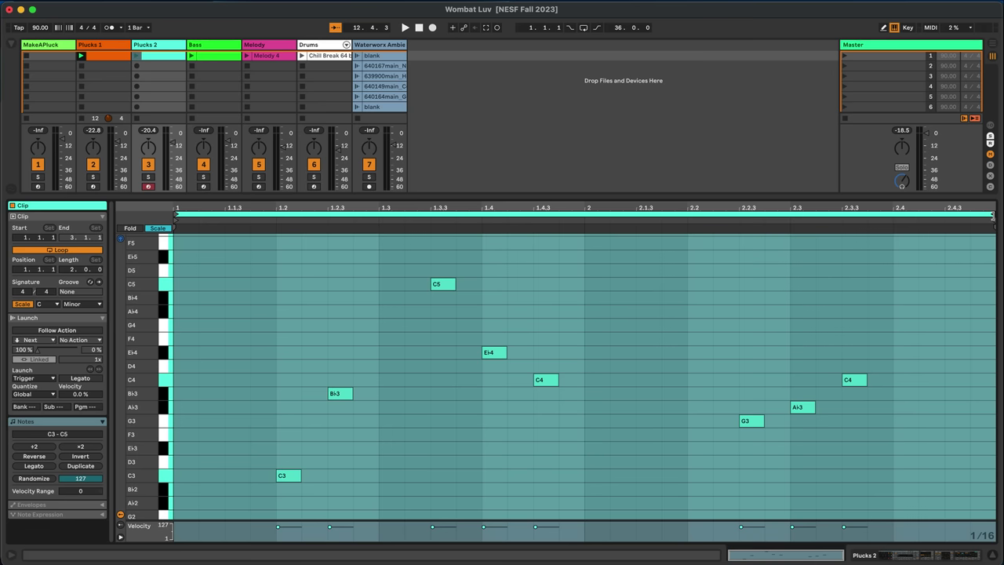
{"action": "left_click_drag", "start_coordinate": [992, 216], "coordinate": [893, 218]}
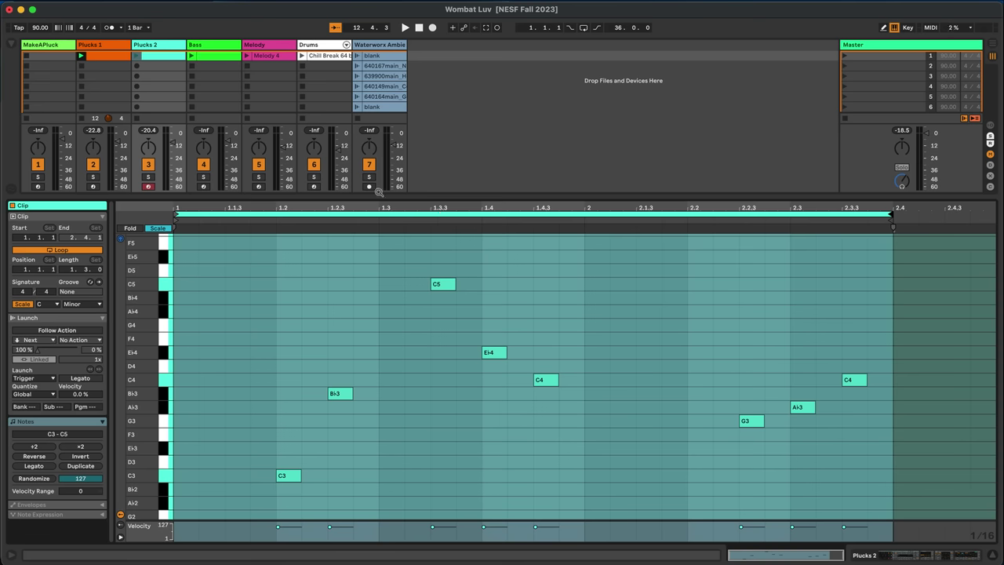
Step: Display the Plucks 1 and Plucks 2 clips together across about seven bars to show their loop repeats
{"action": "left_click", "coordinate": [112, 62]}
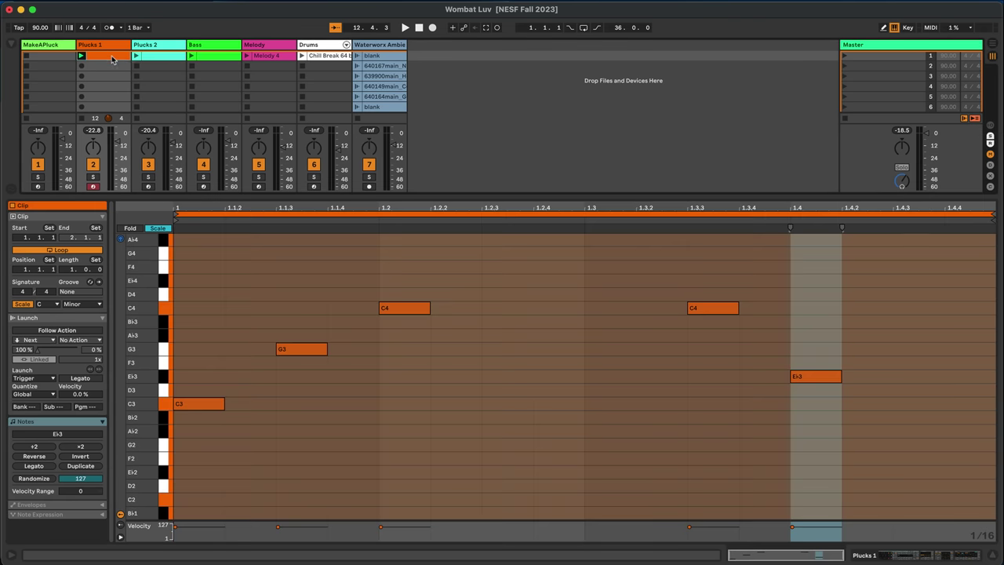
{"action": "left_click", "coordinate": [157, 61], "text": "shift"}
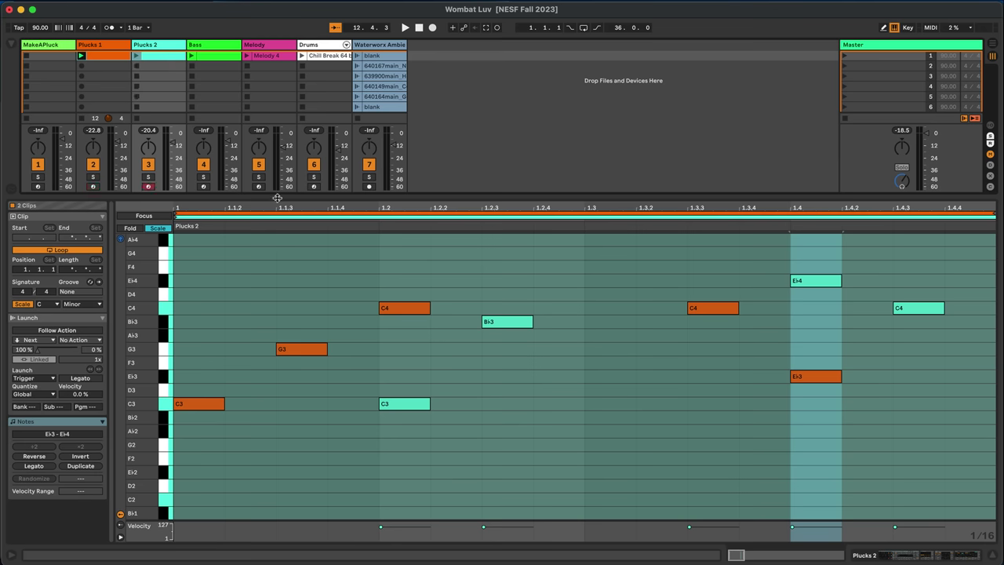
{"action": "mouse_move", "coordinate": [280, 210]}
{"action": "left_mouse_down"}
{"action": "mouse_move", "coordinate": [280, 156]}
{"action": "mouse_move", "coordinate": [189, 211]}
{"action": "left_mouse_up"}
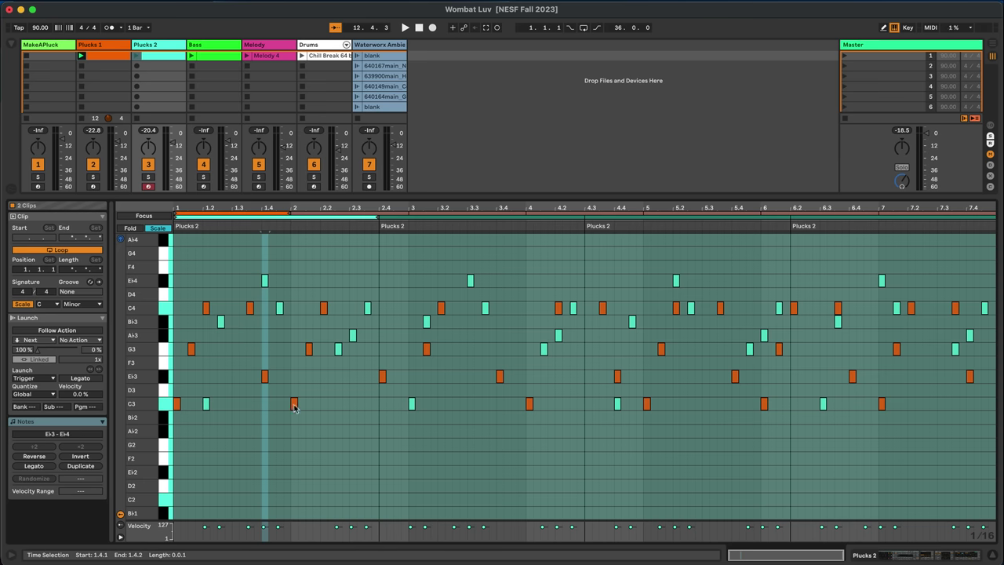
Step: Switch the combined view's focus between the Plucks 1 and Plucks 2 loops to compare their repeats, and reopen the Plucks 1 clip alone
{"action": "left_click", "coordinate": [332, 216]}
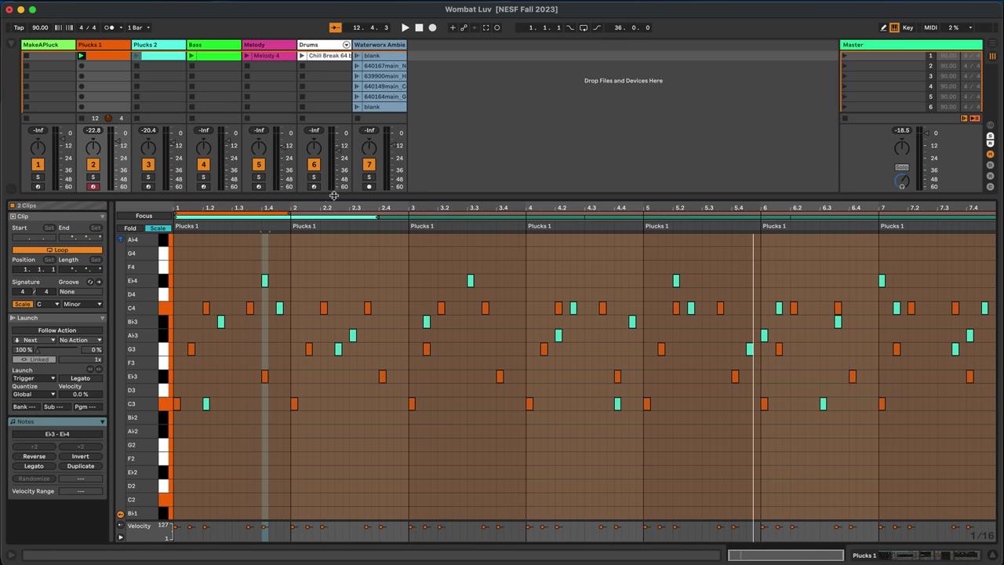
{"action": "left_click_drag", "start_coordinate": [314, 213], "coordinate": [167, 42]}
{"action": "left_click", "coordinate": [310, 217]}
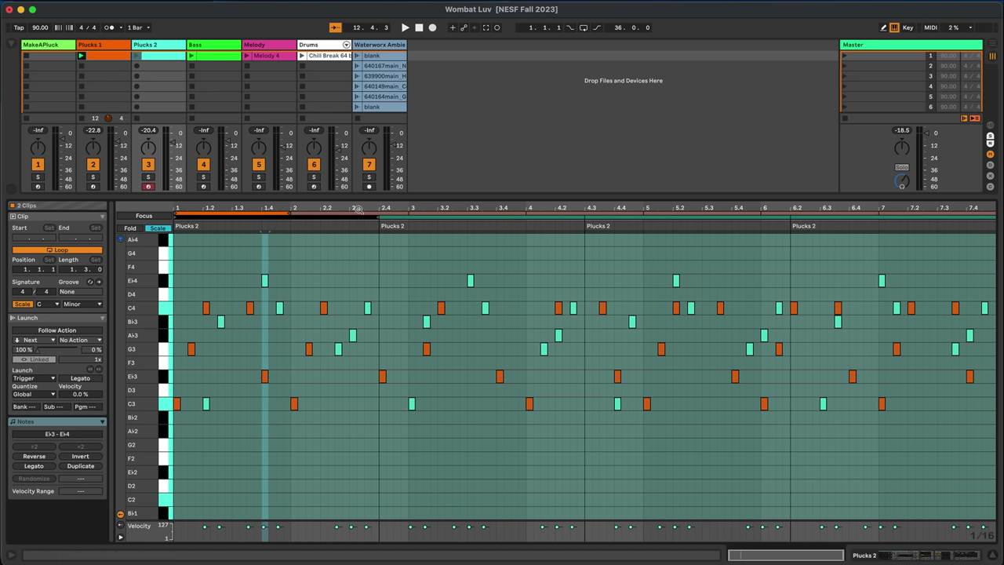
{"action": "left_click", "coordinate": [167, 61]}
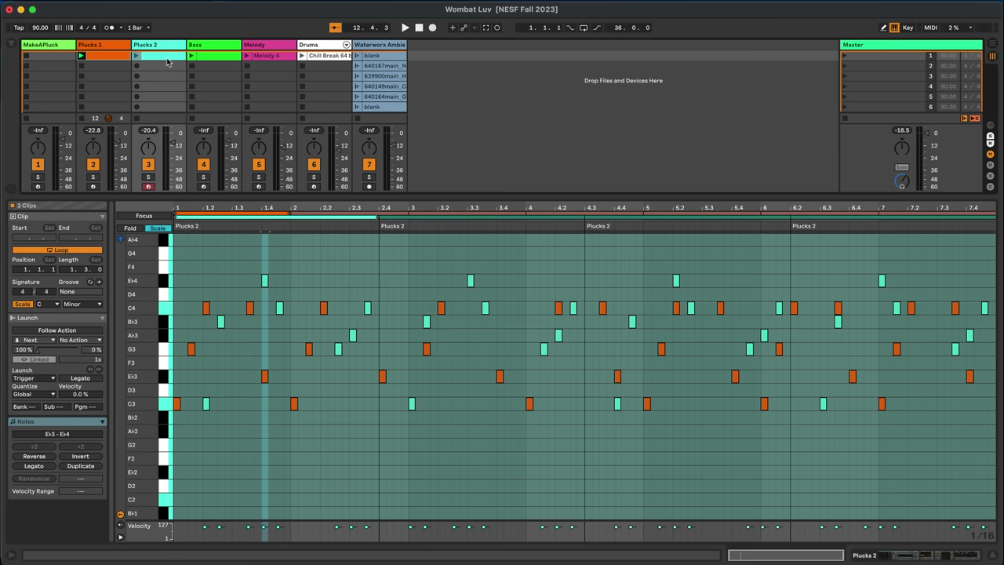
{"action": "left_click", "coordinate": [116, 58]}
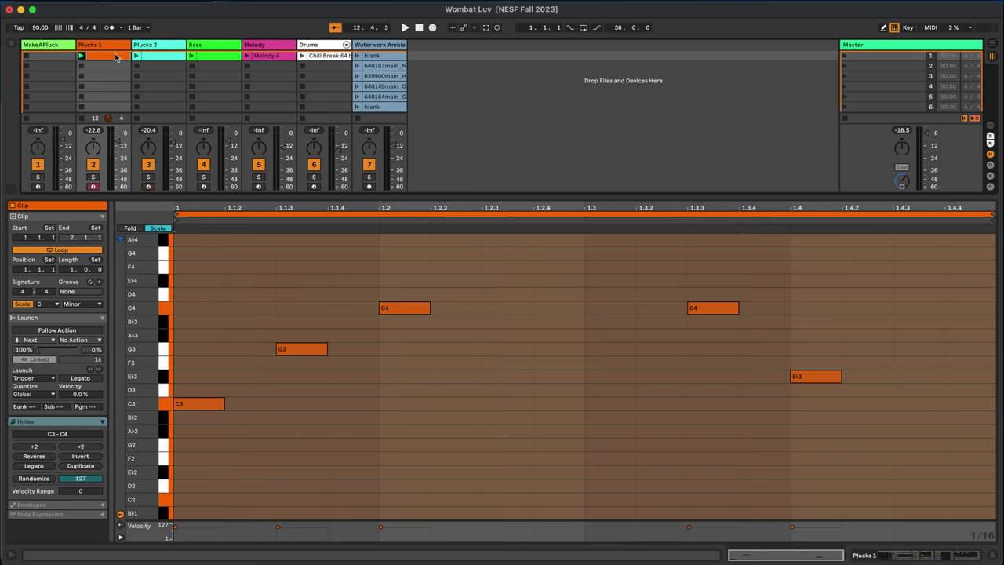
Step: Display the Plucks 1 and Plucks 2 clips together across about seven bars and launch Plucks 2 to play alongside Plucks 1
{"action": "left_click", "coordinate": [156, 60]}
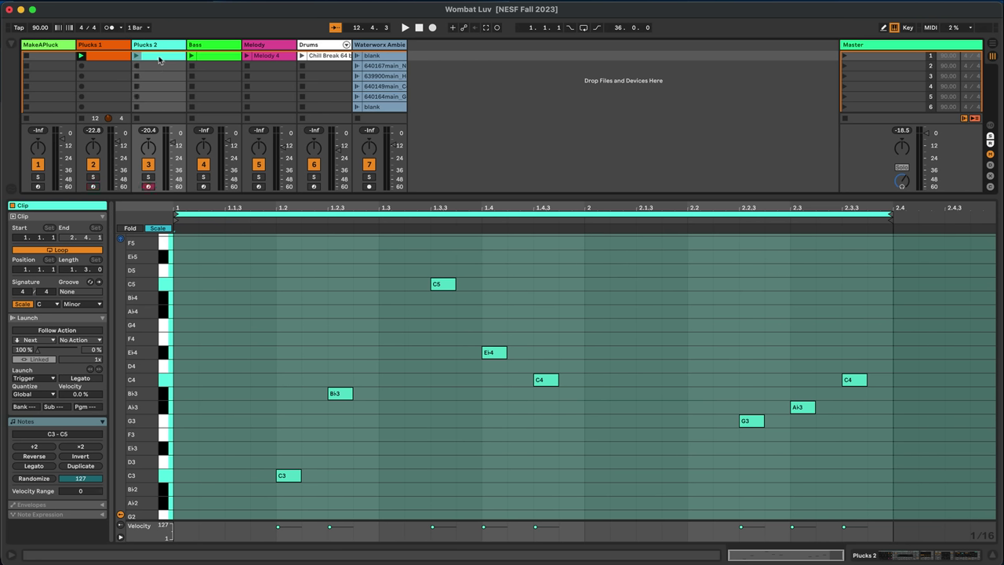
{"action": "left_click", "coordinate": [103, 56], "text": "shift"}
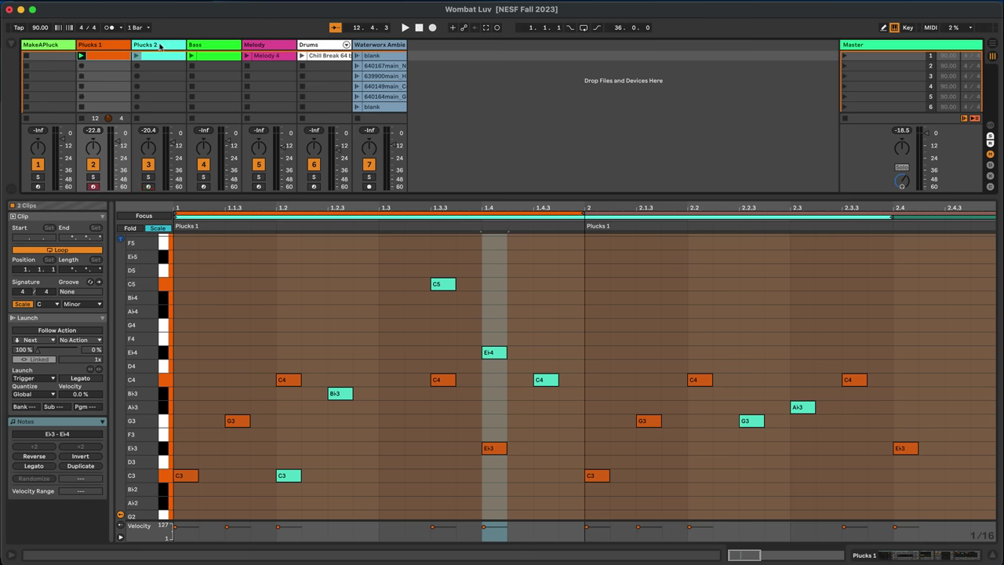
{"action": "left_click_drag", "start_coordinate": [248, 210], "coordinate": [196, 208]}
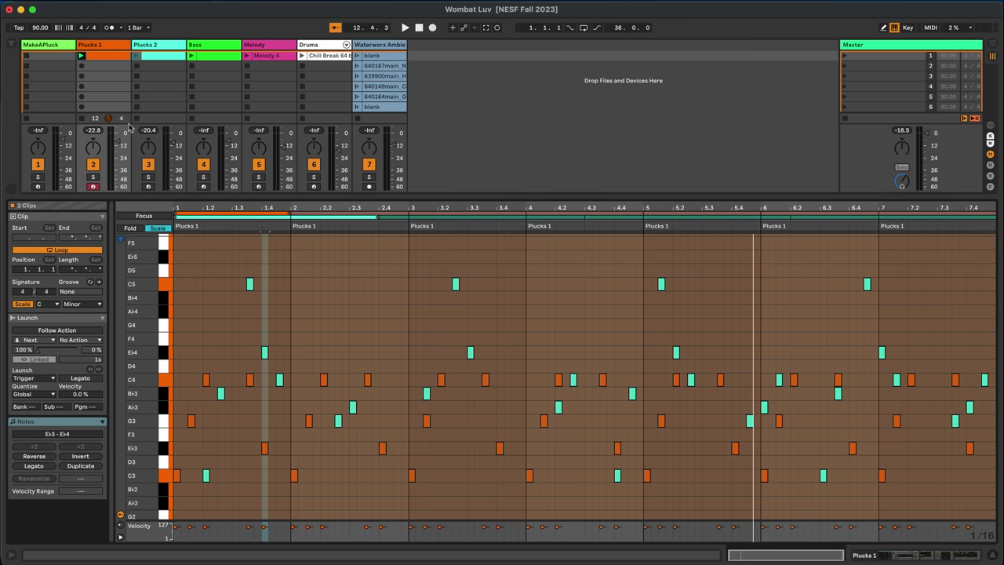
{"action": "left_click", "coordinate": [138, 55]}
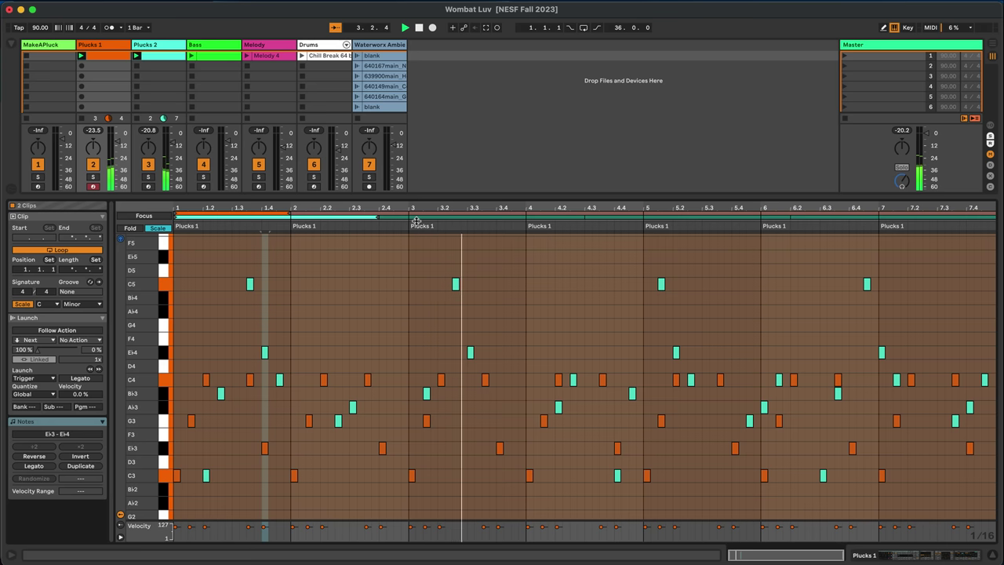
{"action": "left_click", "coordinate": [408, 273]}
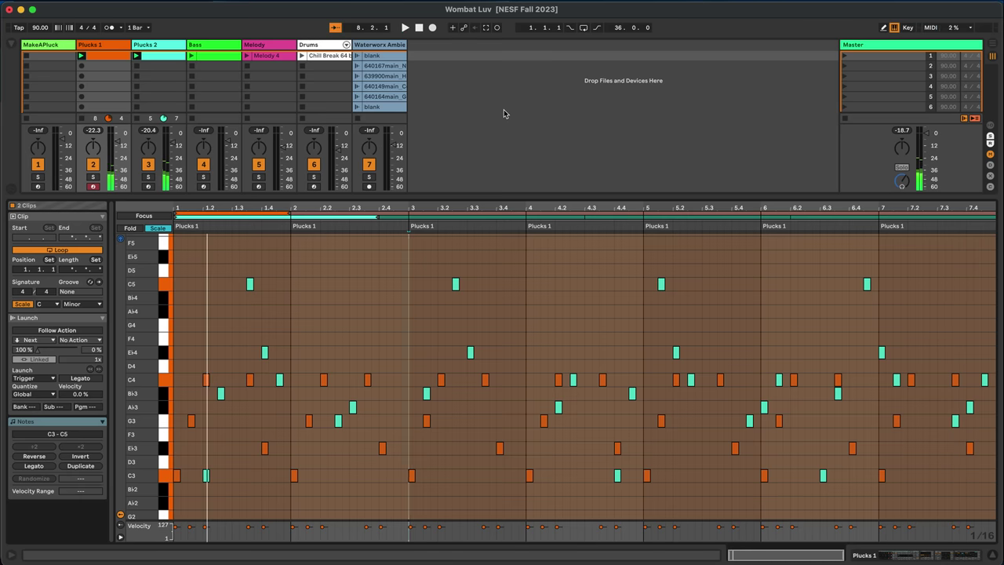
Step: Switch to the Berlin School-style music outline in Notes to review the step on lead and bass melodies, and return to Ableton Live
{"action": "key", "text": "ctrl+Up"}
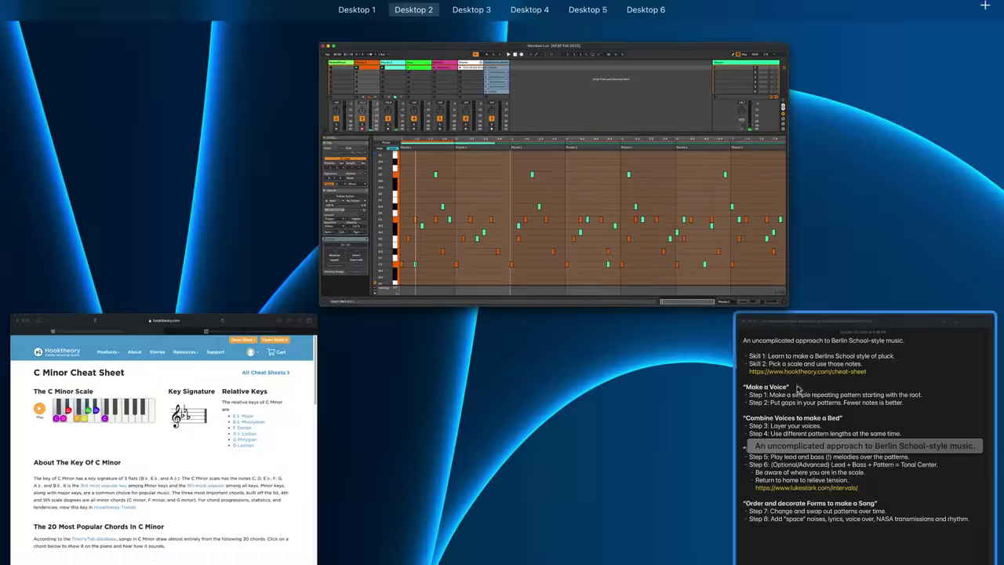
{"action": "left_click", "coordinate": [799, 389]}
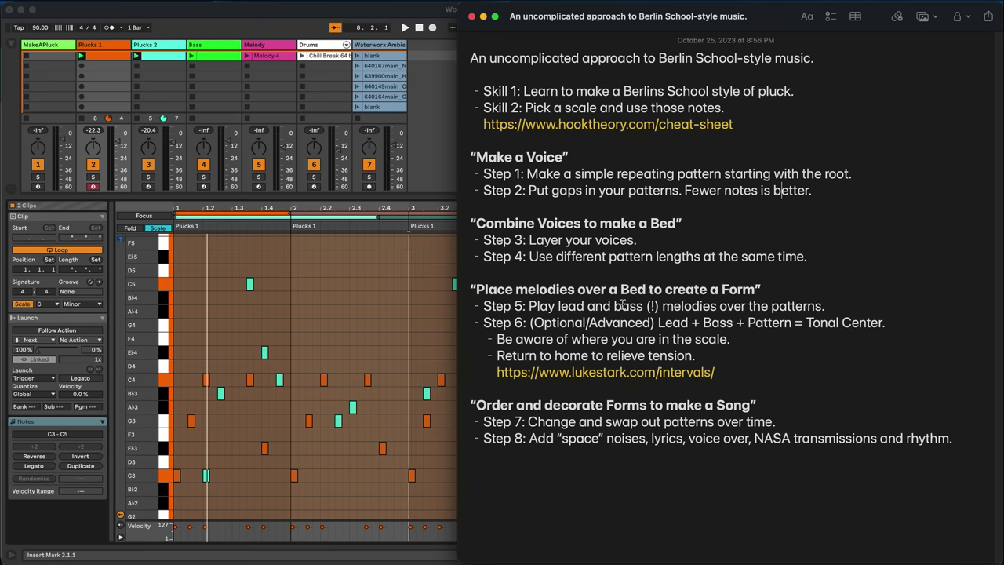
{"action": "left_click", "coordinate": [241, 128]}
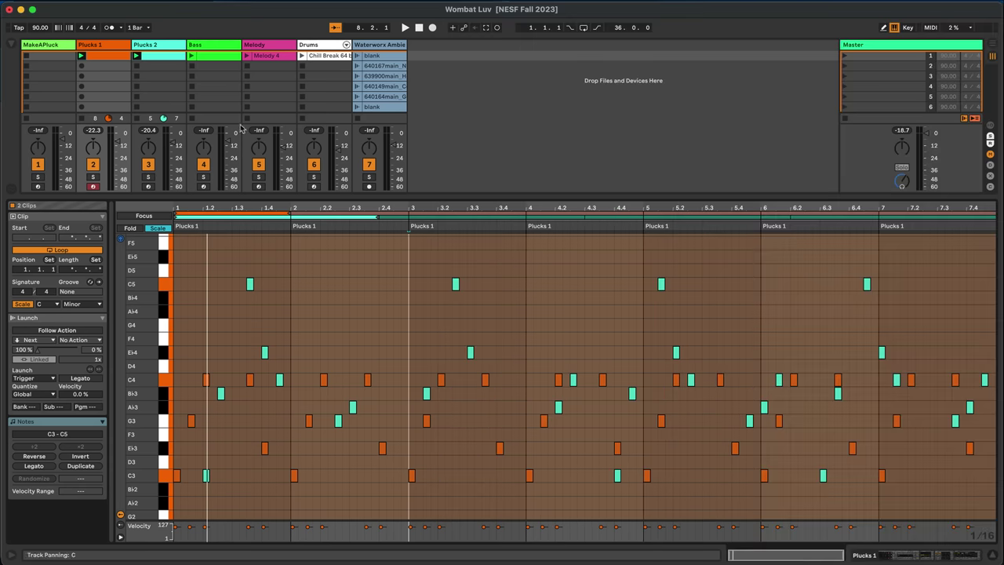
Step: Open the Bass clip and audition its C2, A♭1 and F1 note rows one after another, twice through
{"action": "left_click", "coordinate": [152, 64]}
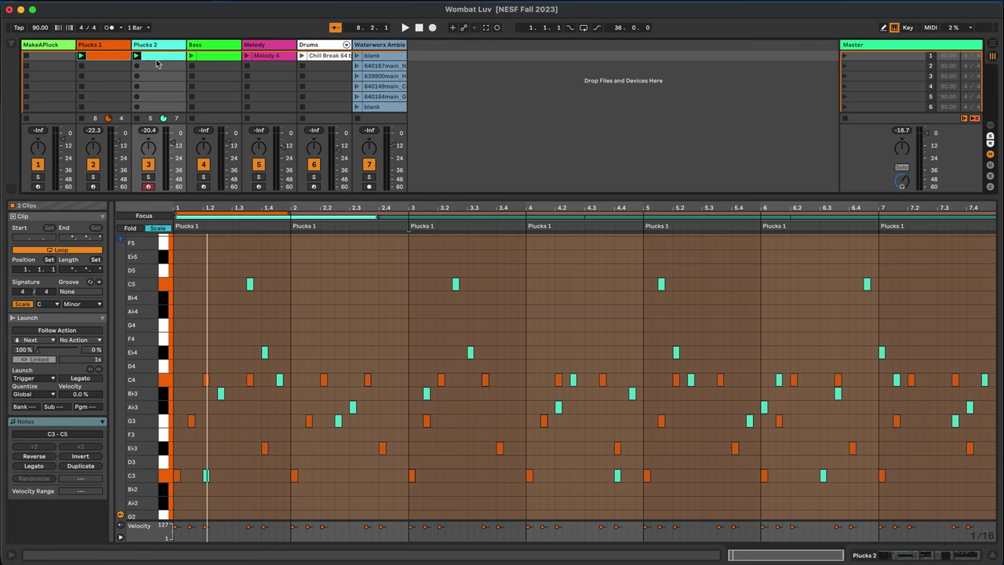
{"action": "left_click", "coordinate": [212, 58]}
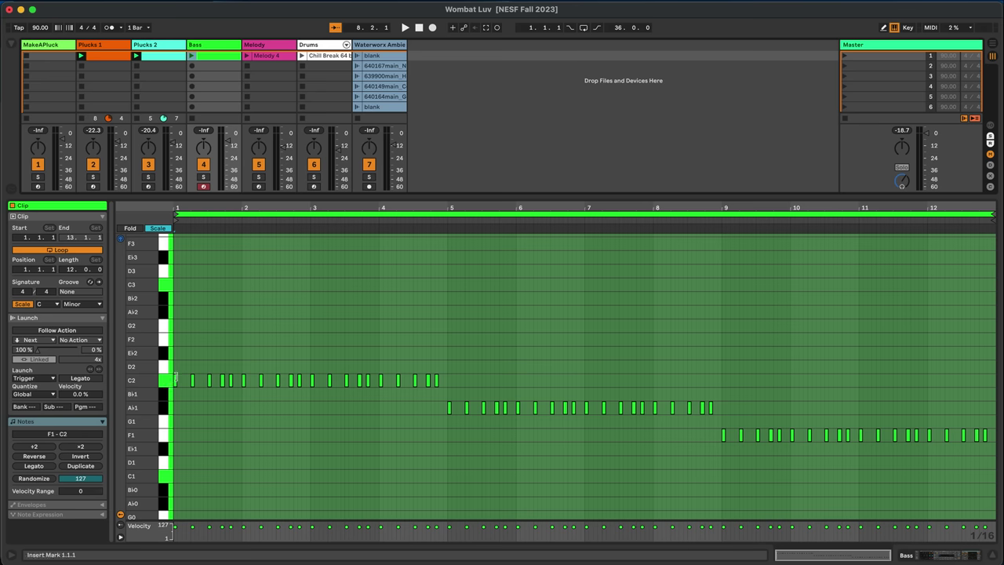
{"action": "left_click", "coordinate": [163, 382]}
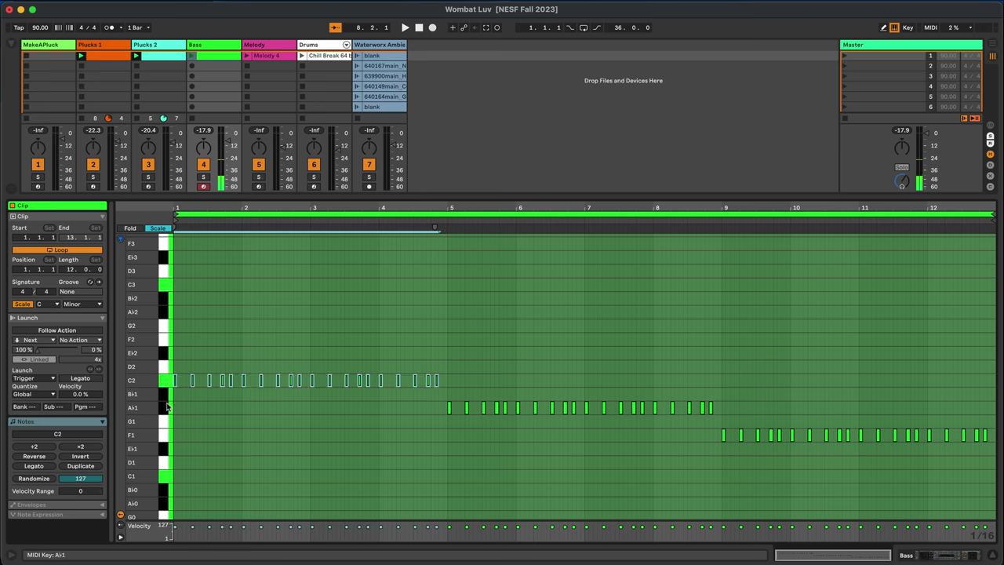
{"action": "left_click", "coordinate": [164, 409]}
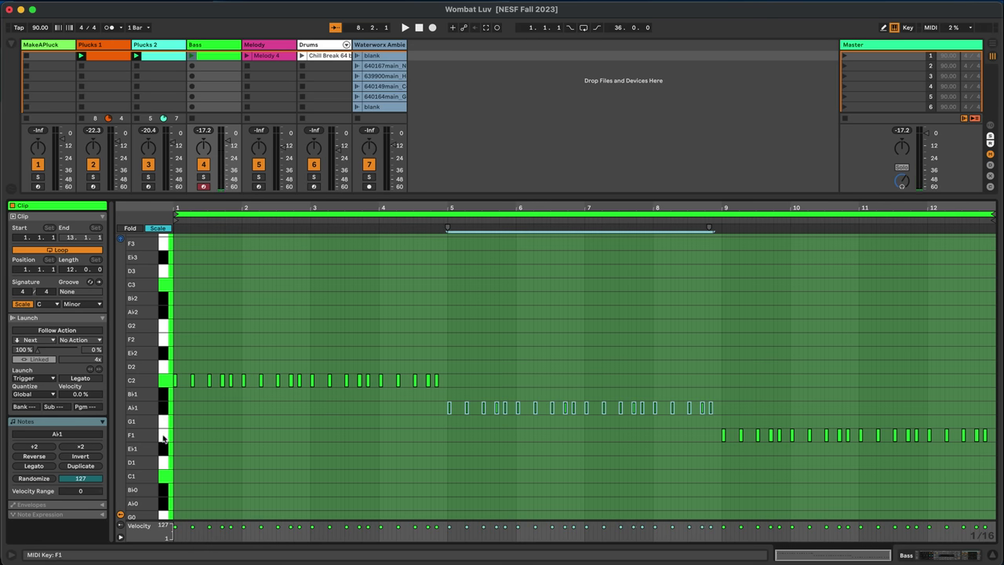
{"action": "left_click", "coordinate": [163, 436]}
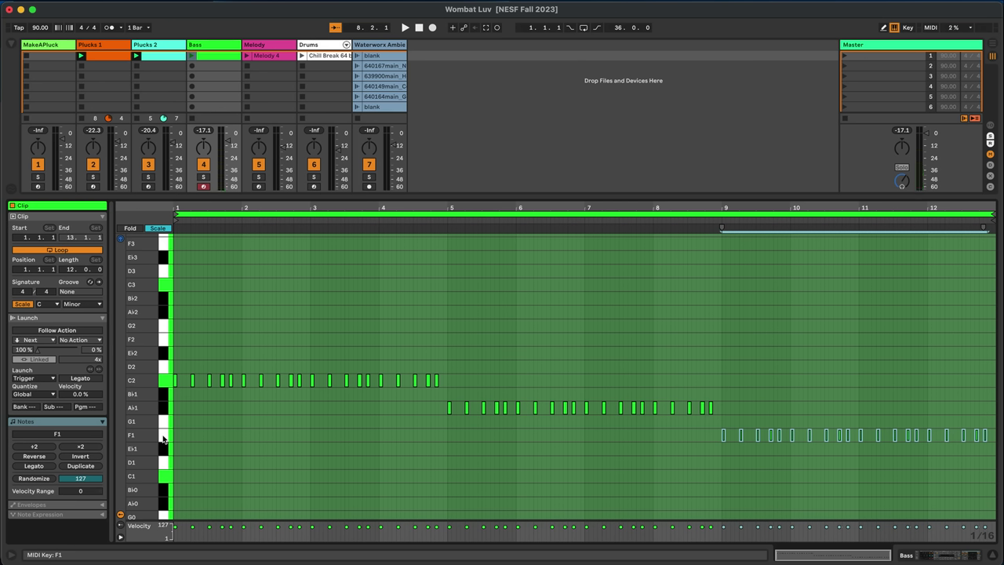
{"action": "left_click", "coordinate": [164, 381]}
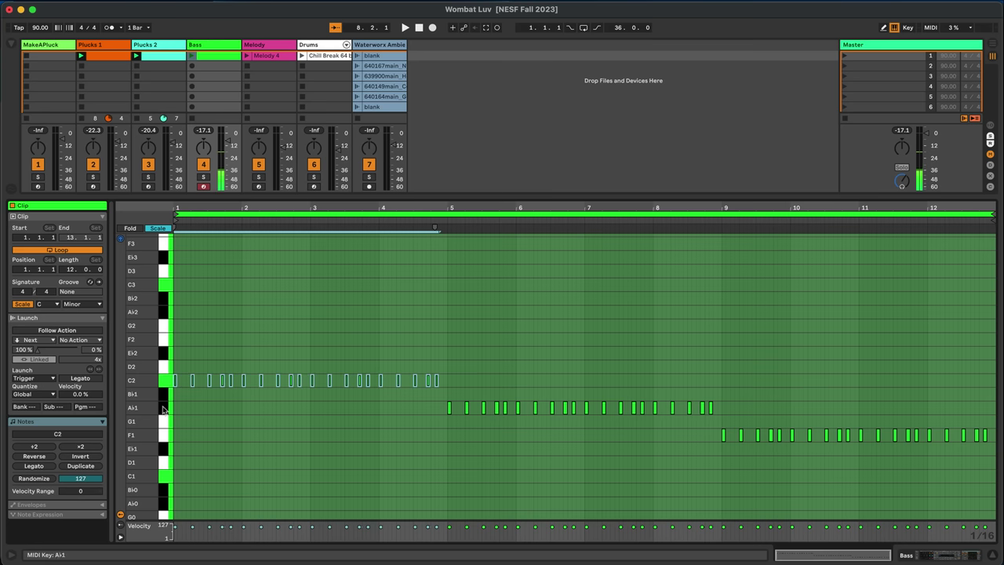
{"action": "left_click", "coordinate": [164, 409]}
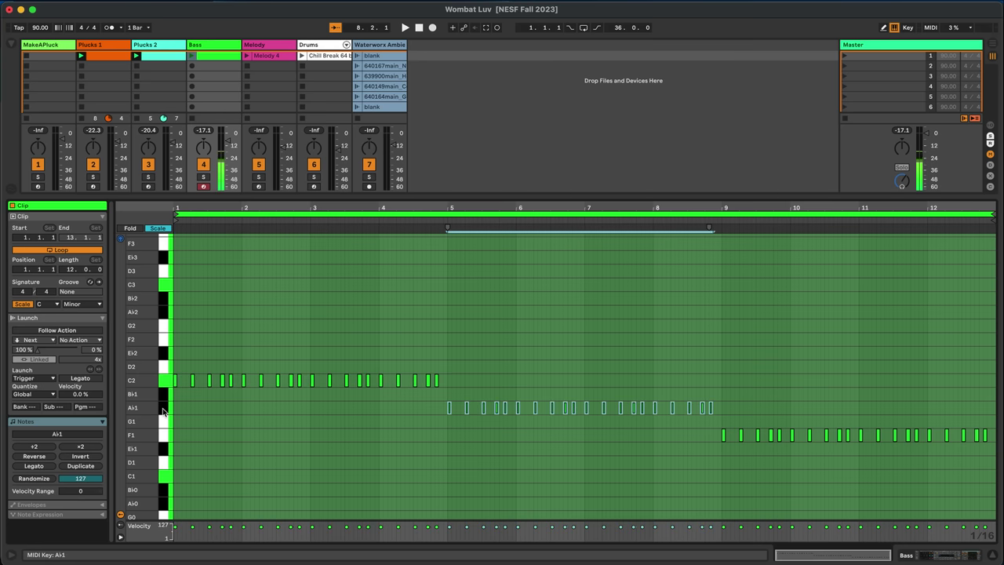
{"action": "left_click", "coordinate": [164, 438]}
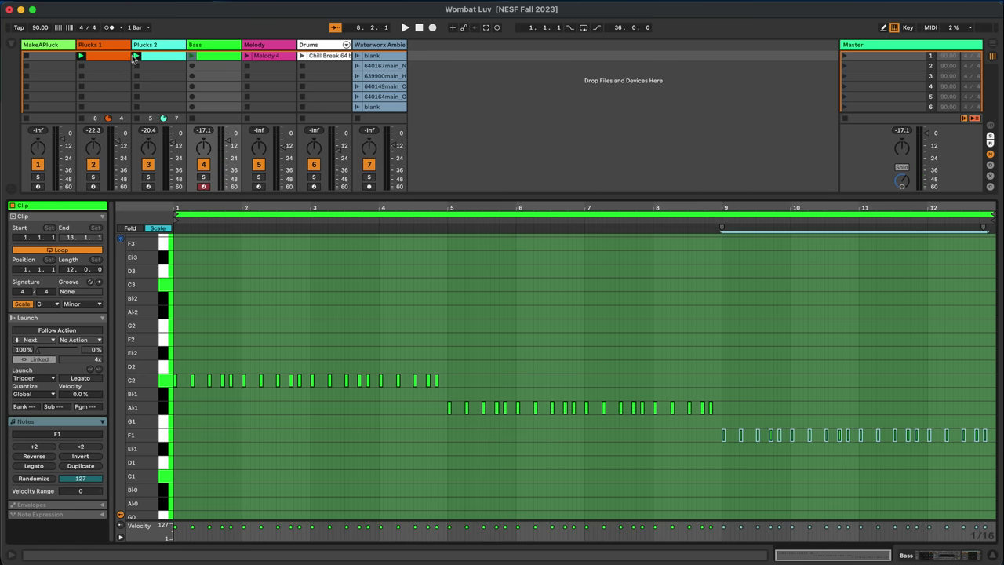
Step: Display the Plucks 1, Plucks 2 and Bass clips together, folded to their used notes, and launch the Bass and Drums clips
{"action": "left_click", "coordinate": [121, 57]}
{"action": "left_click", "coordinate": [196, 57], "text": "shift"}
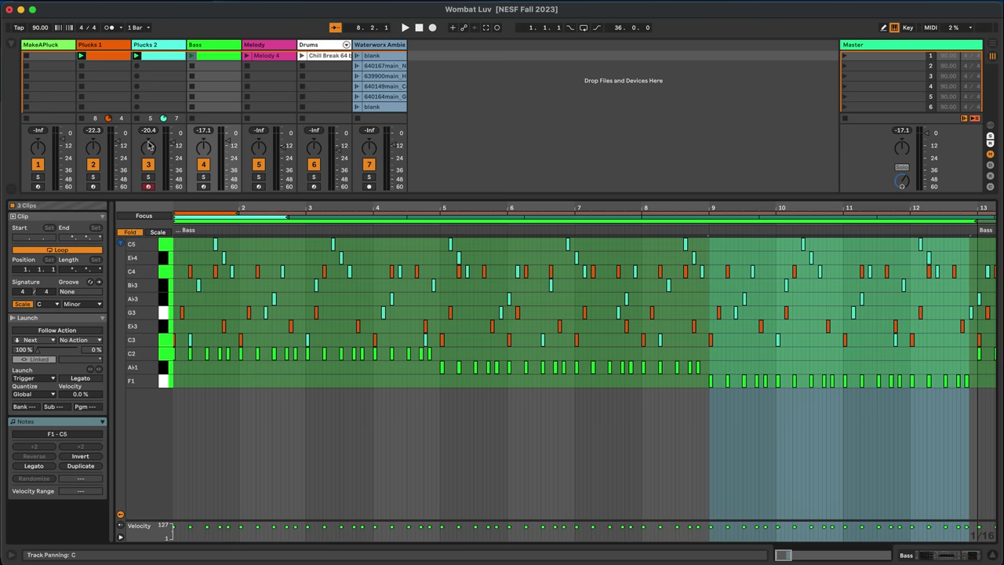
{"action": "left_click", "coordinate": [191, 56]}
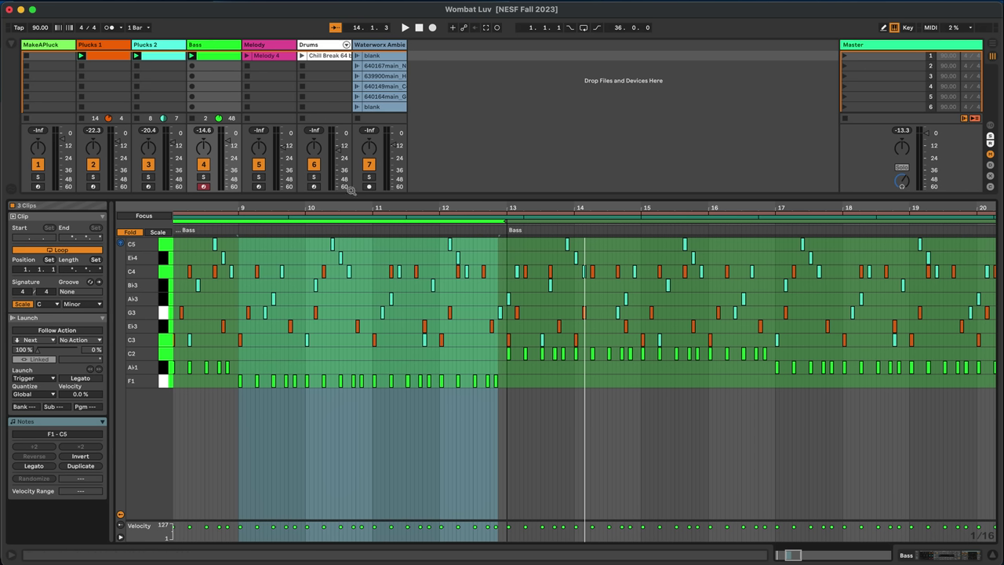
{"action": "left_click", "coordinate": [300, 58]}
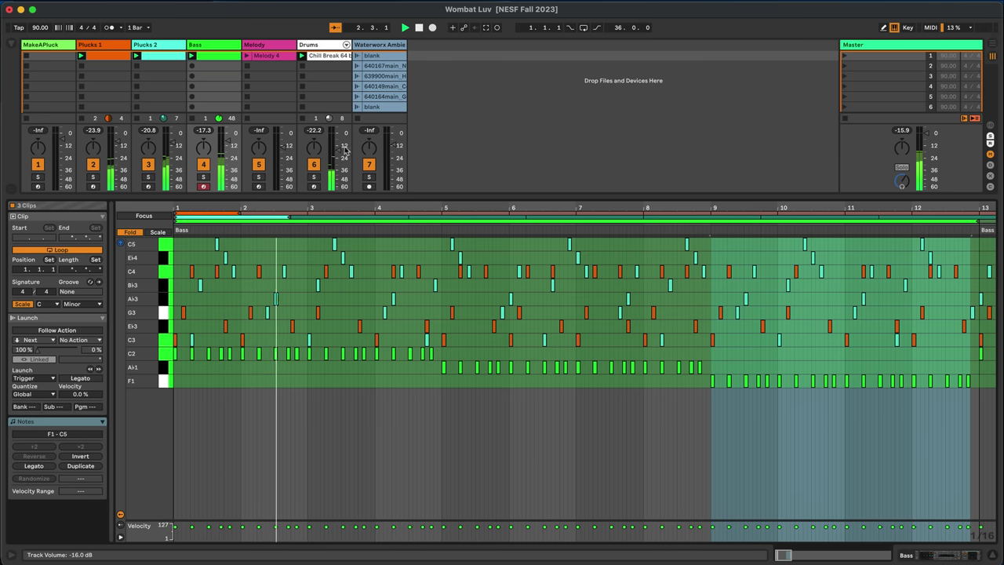
Step: Bring the Plucks 1, Plucks 2 and Bass clips back into one view during playback and show about ten bars of it
{"action": "left_click", "coordinate": [102, 56]}
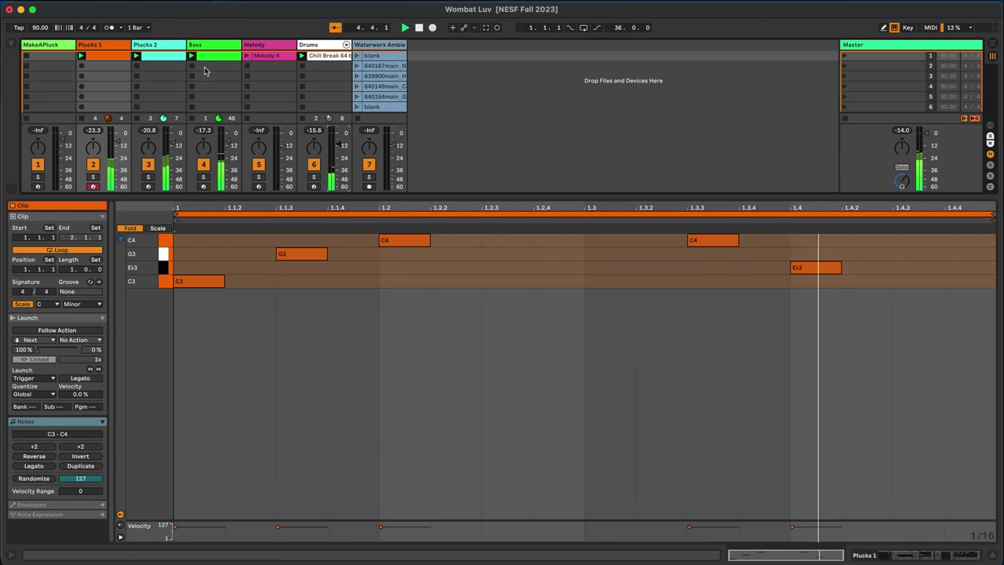
{"action": "left_click", "coordinate": [159, 58], "text": "shift"}
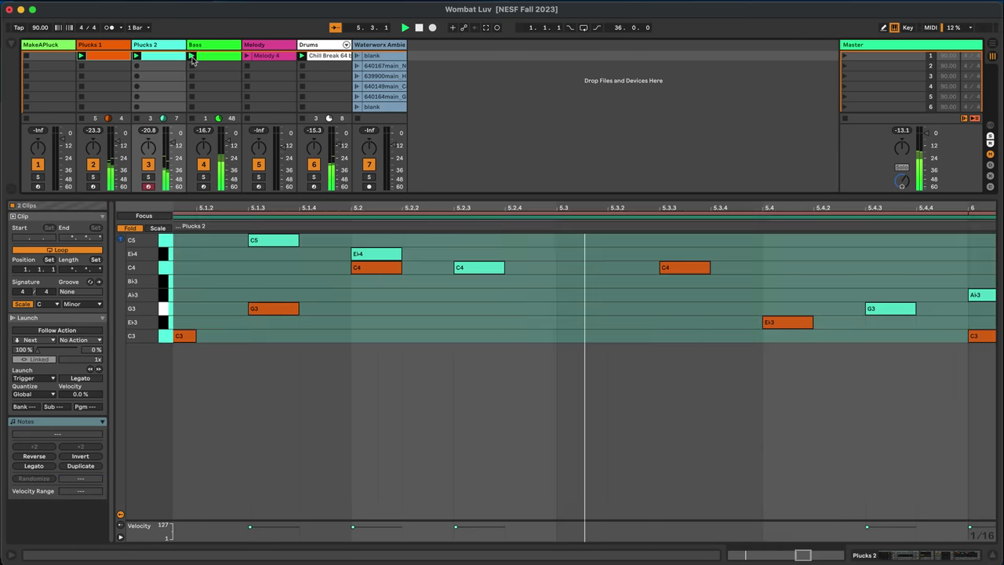
{"action": "left_click", "coordinate": [214, 55], "text": "shift"}
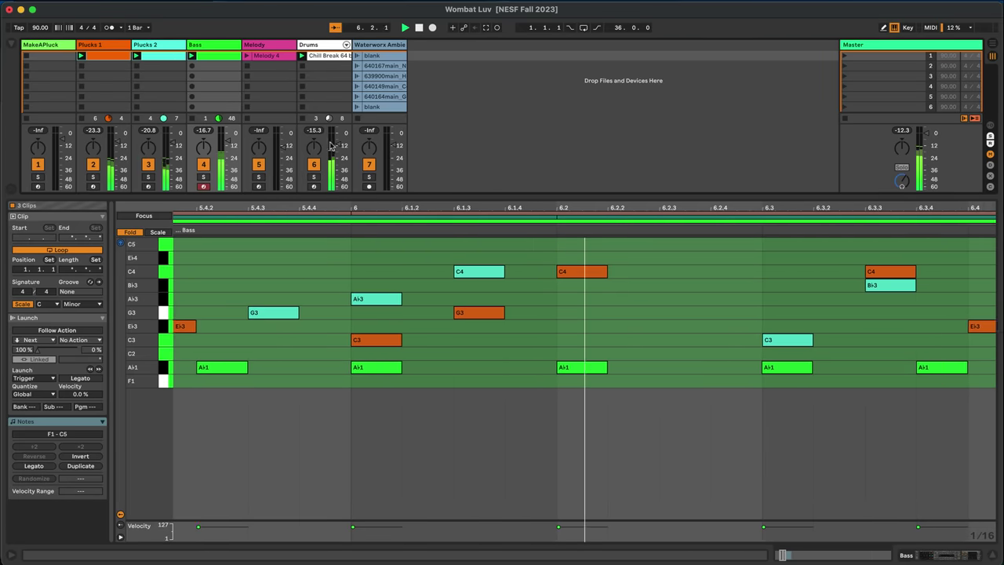
{"action": "scroll", "coordinate": [345, 155], "scroll_direction": "down", "scroll_amount": 2}
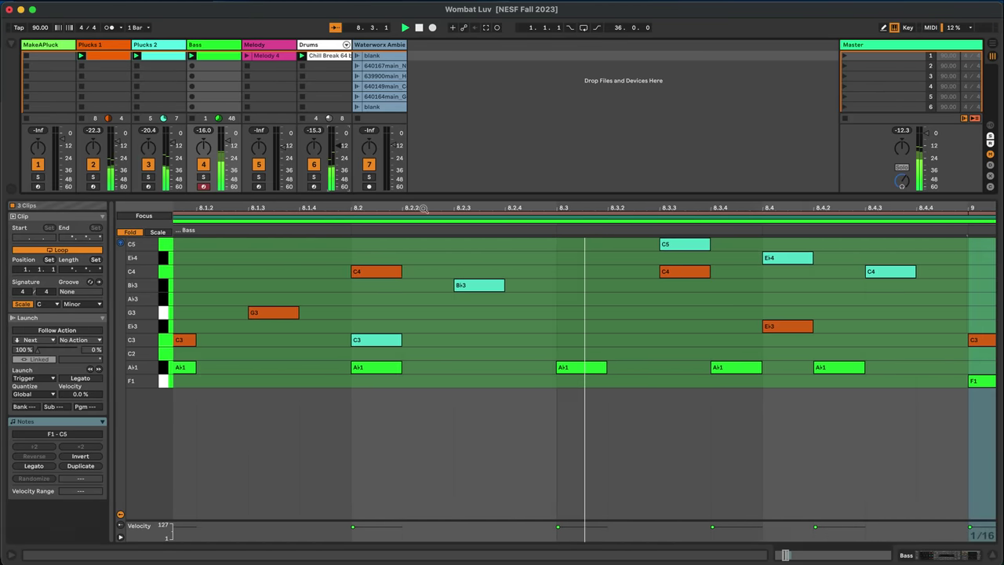
{"action": "left_click_drag", "start_coordinate": [430, 207], "coordinate": [430, 164]}
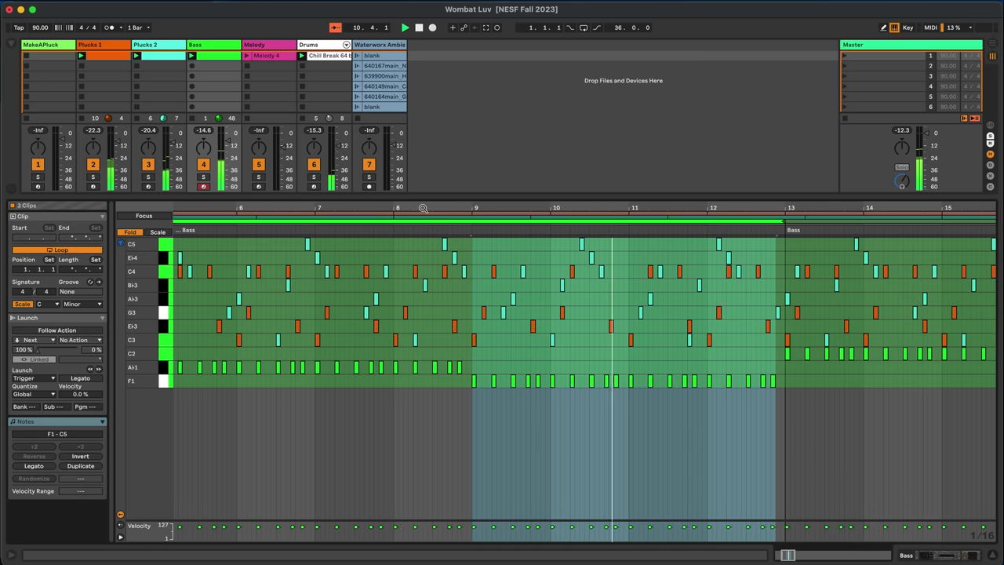
Step: Switch to the outline in Notes to review the section on placing melodies over a bed, and return to Ableton Live
{"action": "key", "text": "ctrl+Up"}
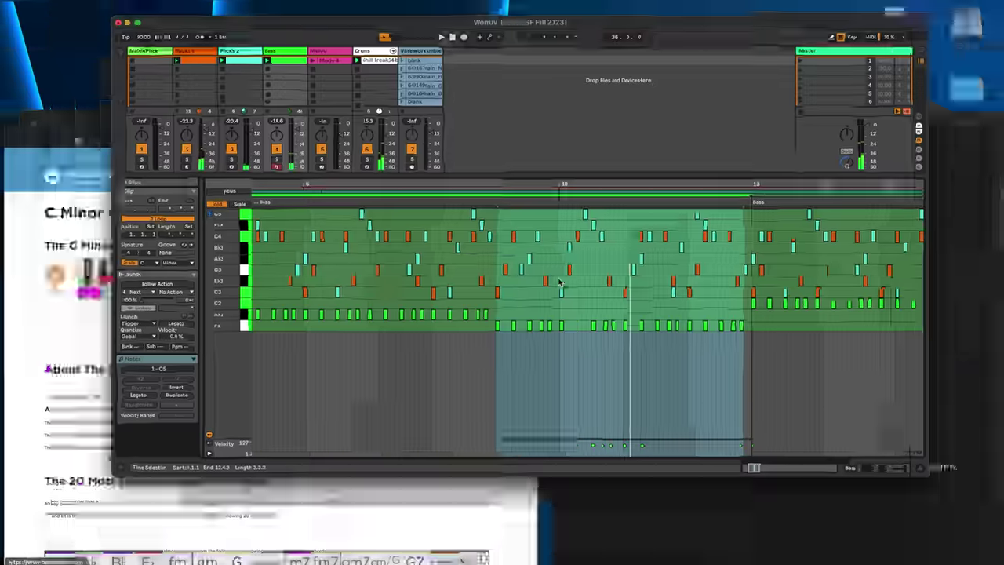
{"action": "left_click", "coordinate": [918, 400]}
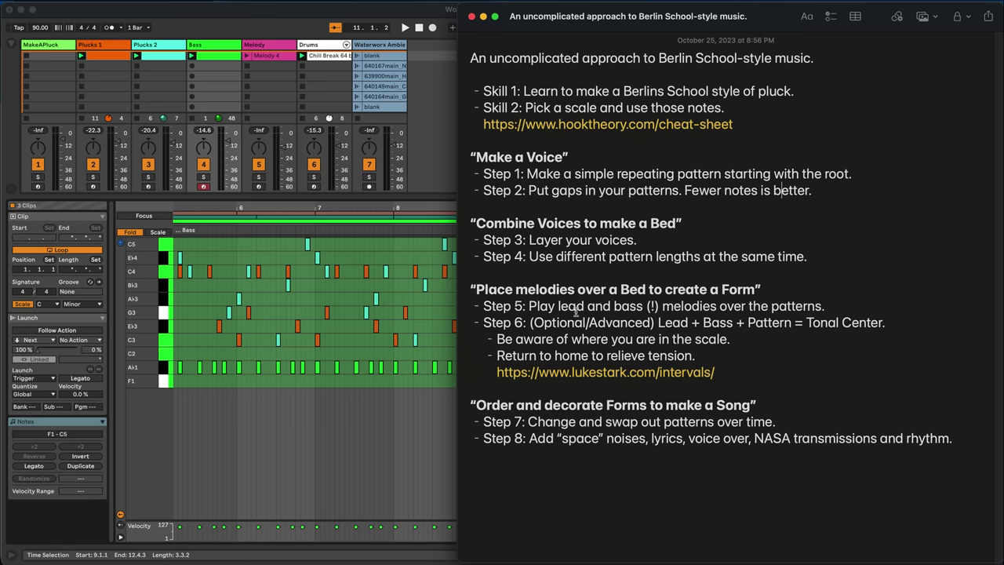
{"action": "left_click", "coordinate": [376, 428]}
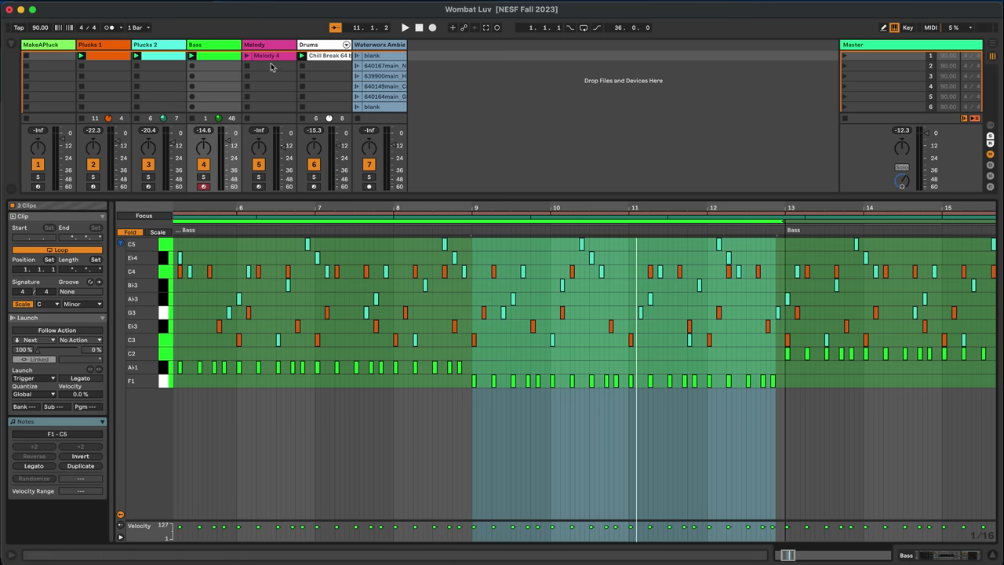
Step: Arm the Melody track and play several trial notes live on its lead sound
{"action": "left_click", "coordinate": [256, 186]}
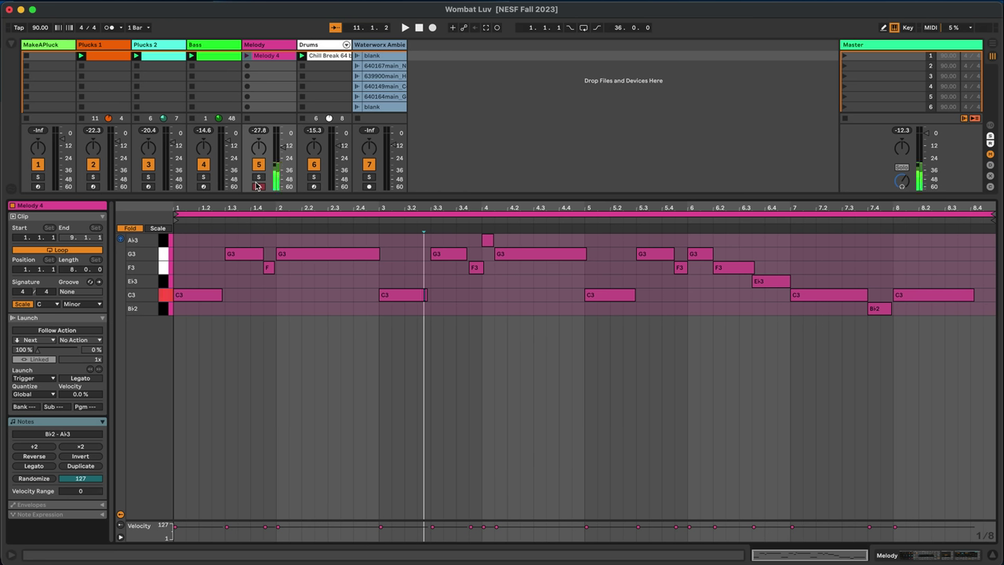
{"action": "key", "text": "g"}
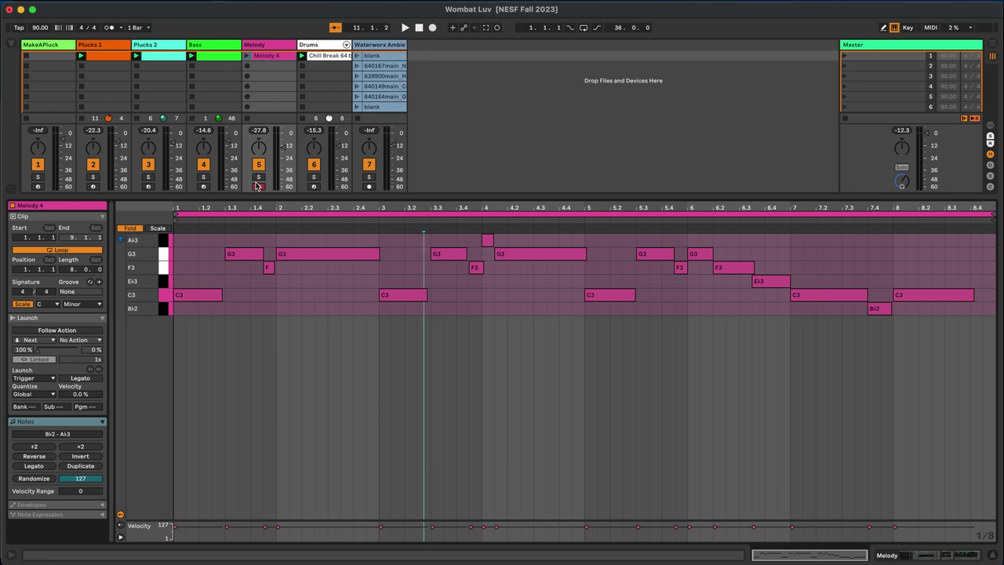
{"action": "key", "text": "a"}
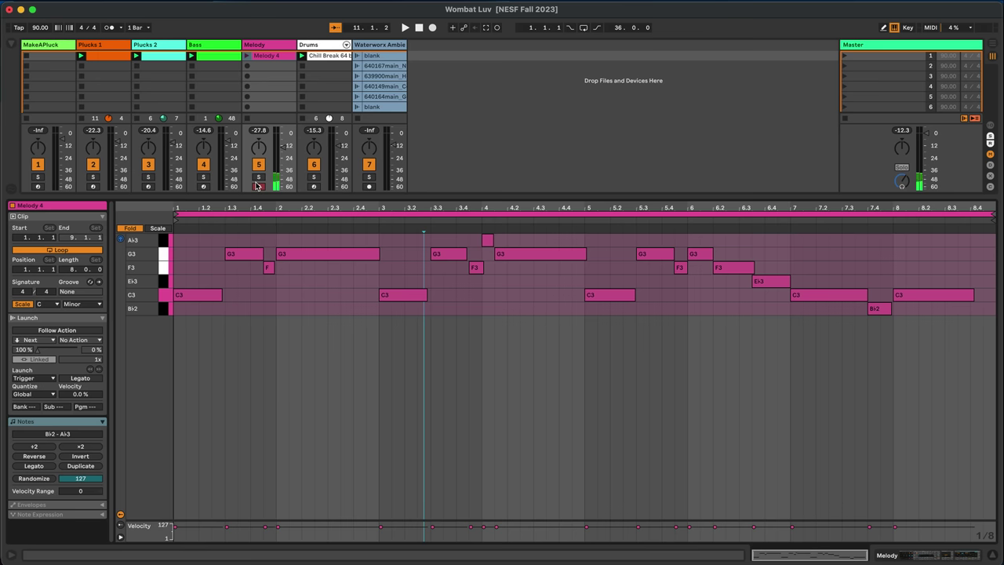
{"action": "key", "text": "y"}
{"action": "key", "text": "e"}
{"action": "key", "text": "f"}
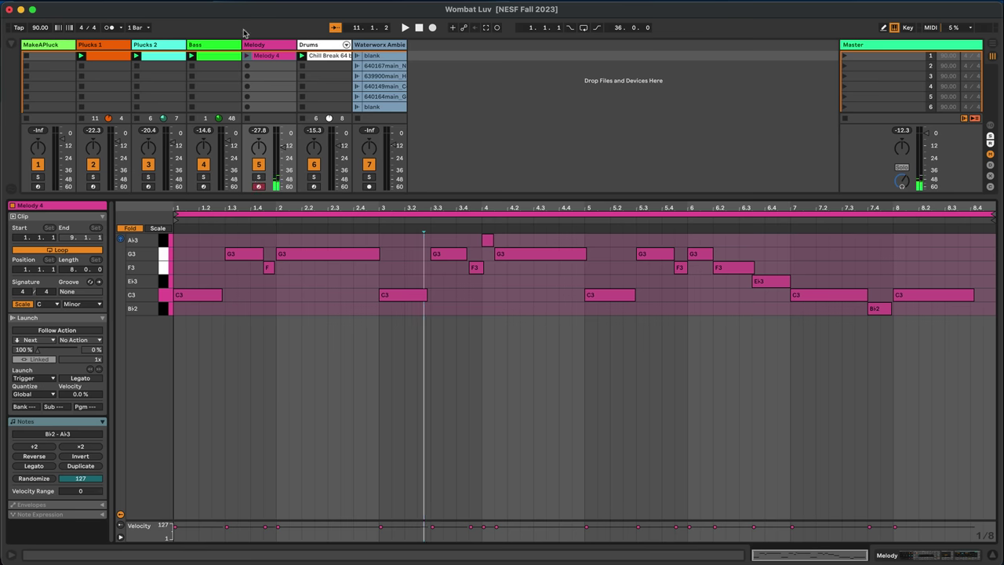
Step: Unfold the Melody 4 clip to show all C minor scale rows, and display it together with the Plucks 1, Plucks 2 and Bass clips
{"action": "left_click", "coordinate": [264, 57]}
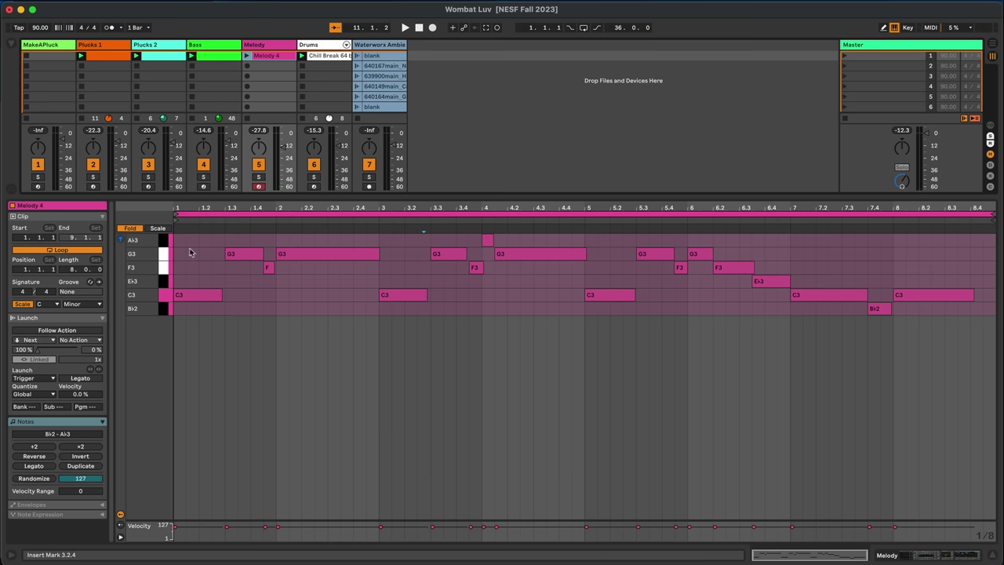
{"action": "key", "text": "f"}
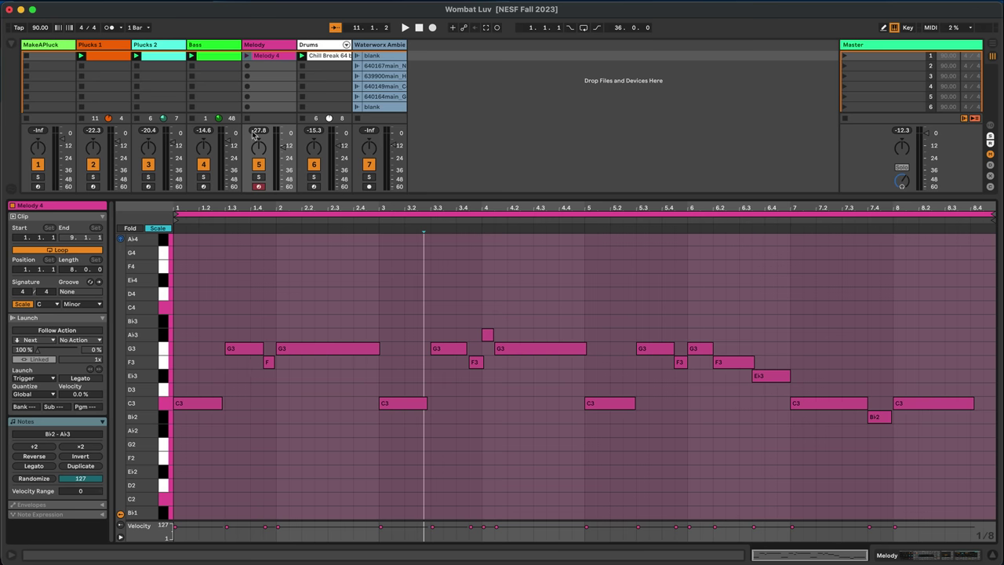
{"action": "left_click", "coordinate": [119, 60]}
{"action": "left_click", "coordinate": [156, 61], "text": "shift"}
{"action": "left_click", "coordinate": [222, 61], "text": "shift"}
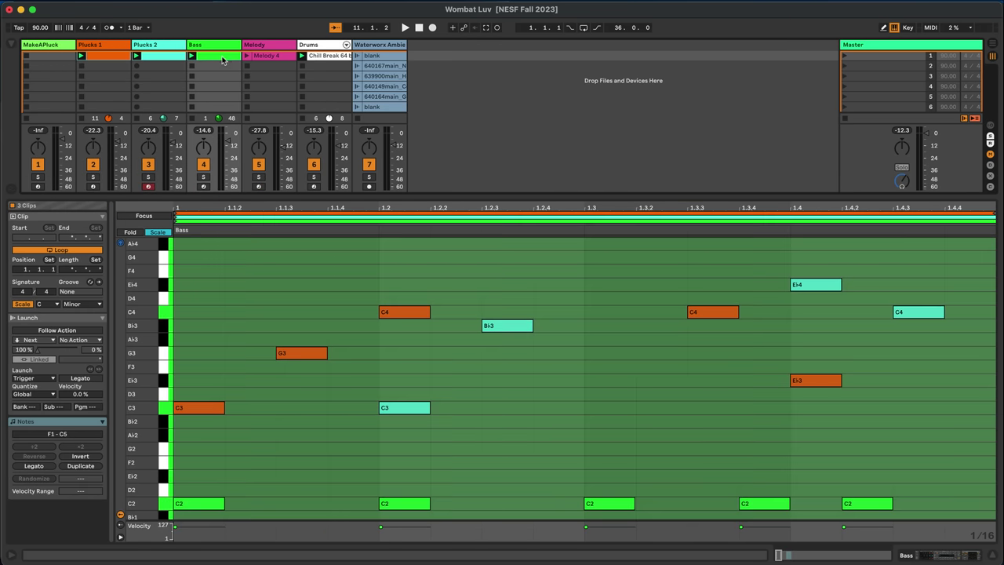
{"action": "left_click", "coordinate": [261, 60], "text": "shift"}
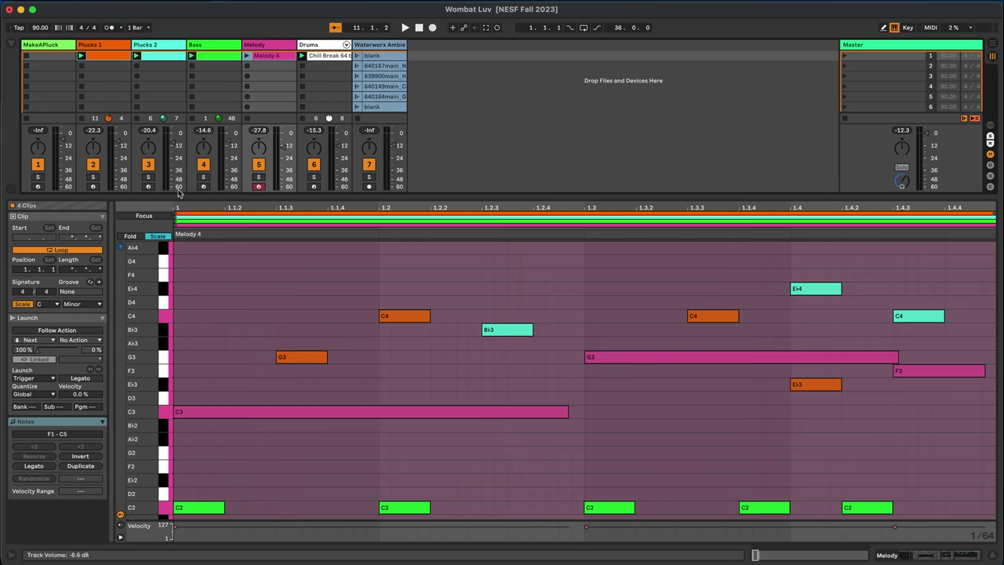
Step: Fold the Plucks 1, Plucks 2, Bass and Melody 4 clip view to used notes only and show about fifteen bars
{"action": "left_click", "coordinate": [130, 236]}
{"action": "double_click", "coordinate": [218, 207]}
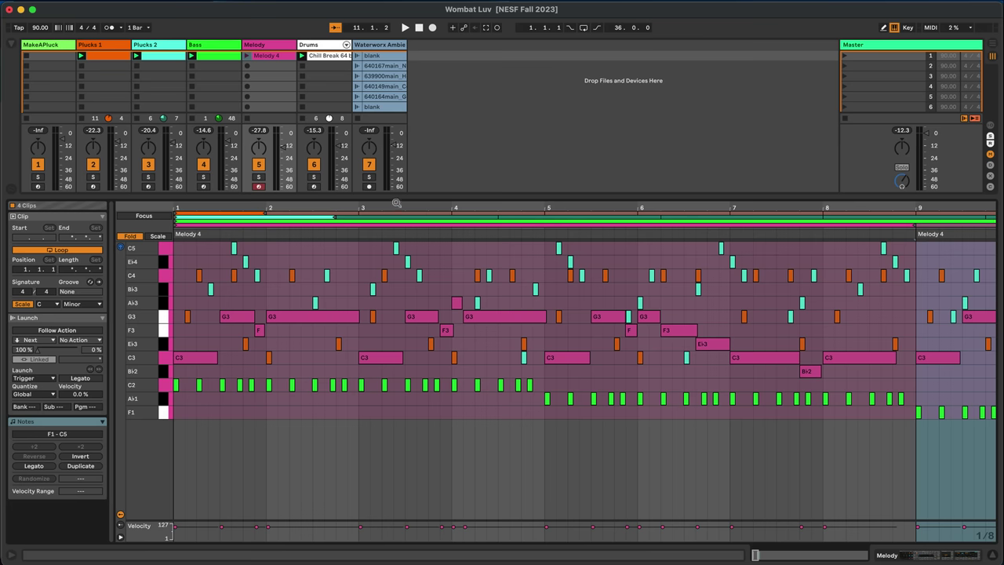
{"action": "left_click_drag", "start_coordinate": [396, 203], "coordinate": [312, 183]}
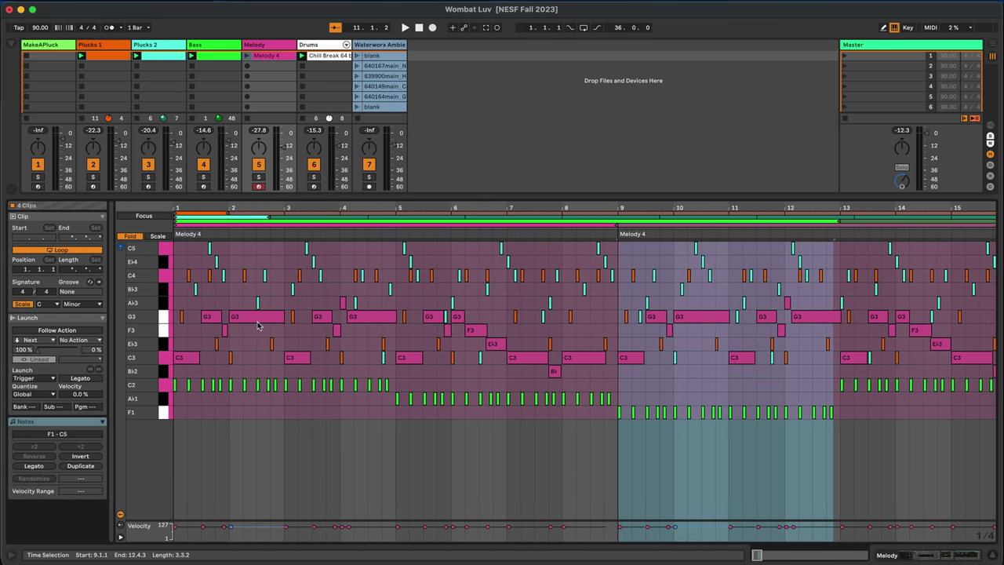
Step: Bring the Plucks 1 clip into focus in the combined view and launch the Melody 4 clip over the running patterns
{"action": "left_click", "coordinate": [227, 212]}
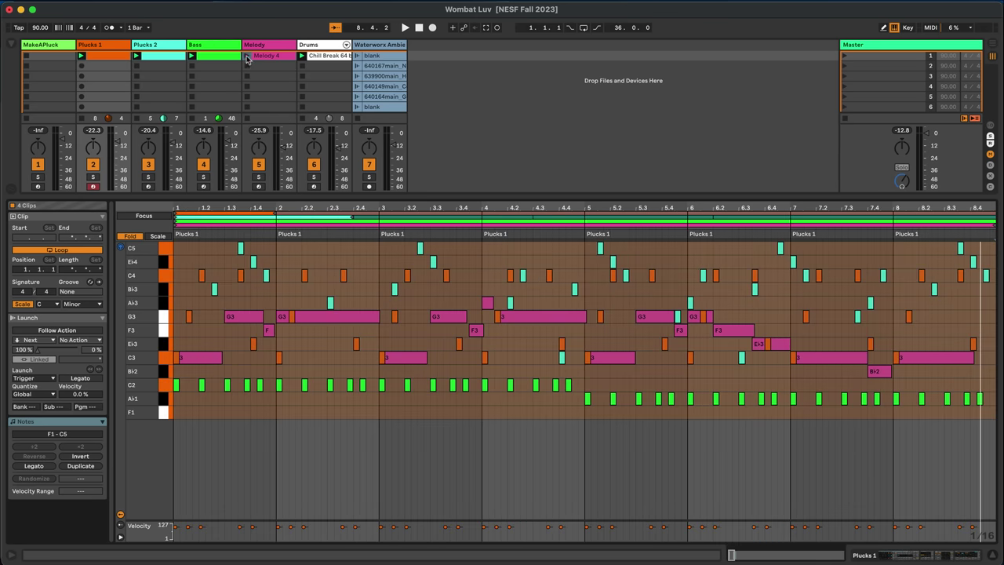
{"action": "left_click", "coordinate": [247, 57]}
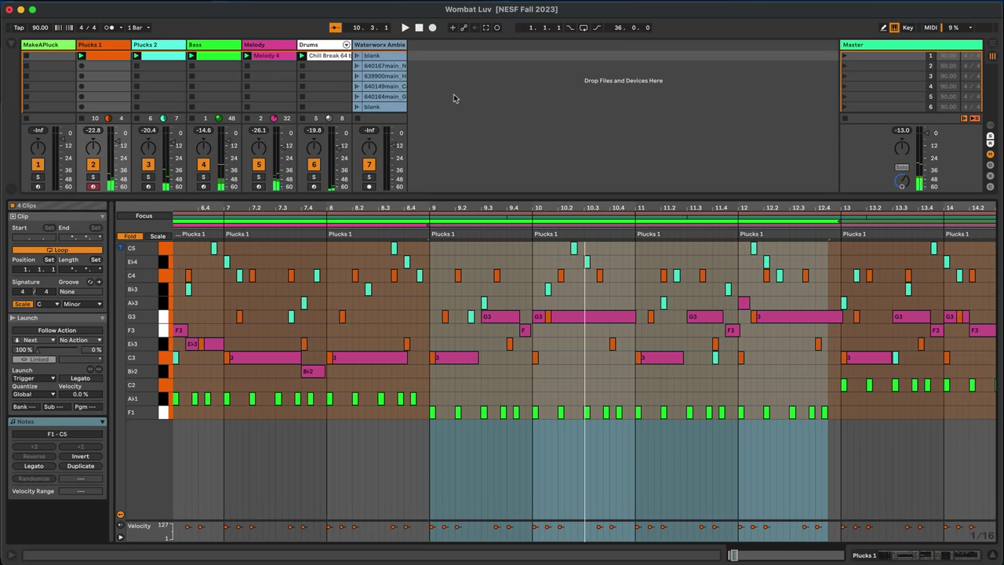
Step: Review the outline's sections on placing melodies and on ordering and decorating forms in Notes, and return to Ableton Live
{"action": "key", "text": "ctrl+Up"}
{"action": "left_click", "coordinate": [793, 360]}
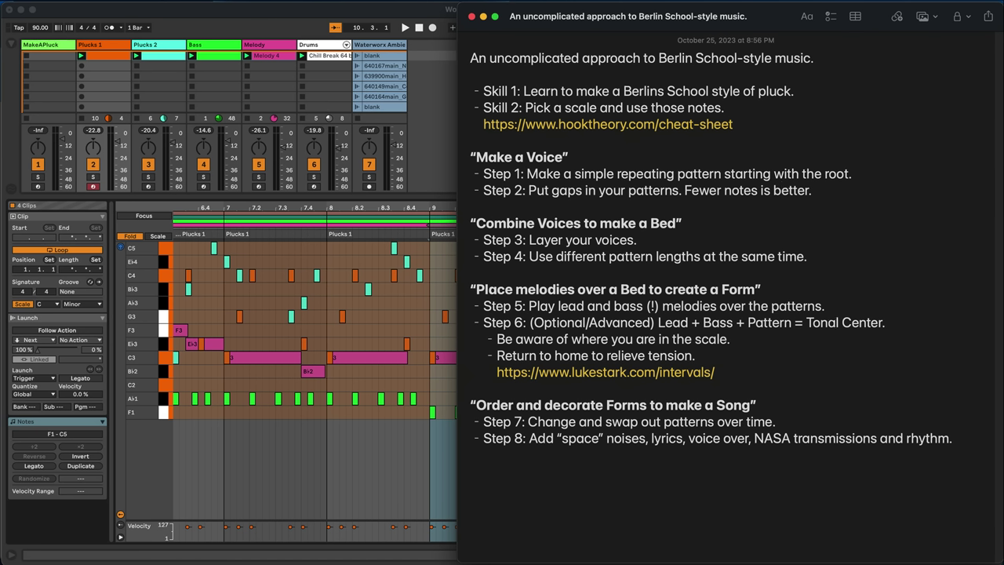
{"action": "left_click", "coordinate": [393, 464]}
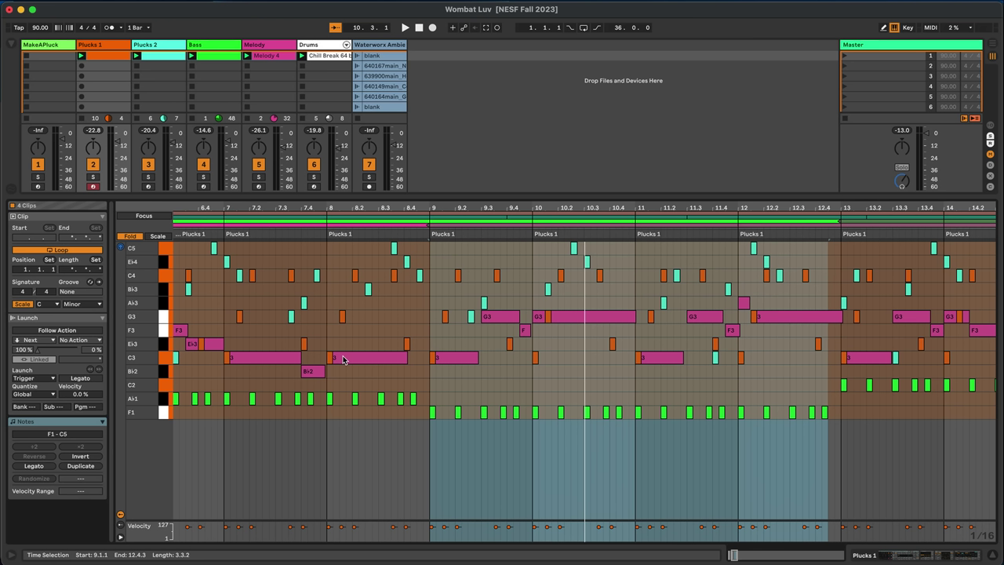
{"action": "left_click", "coordinate": [325, 325]}
{"action": "key", "text": "super+Tab"}
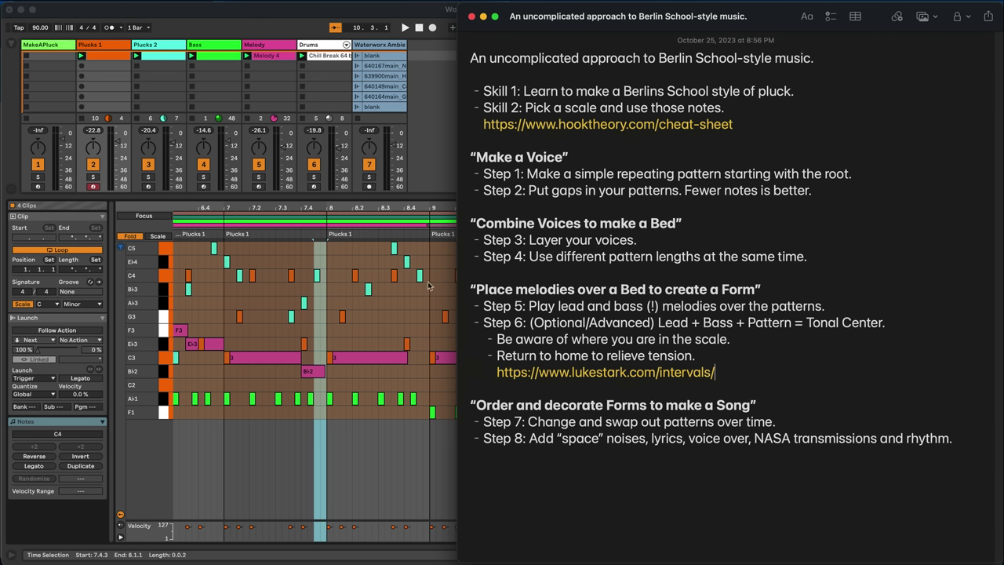
{"action": "left_click", "coordinate": [412, 168]}
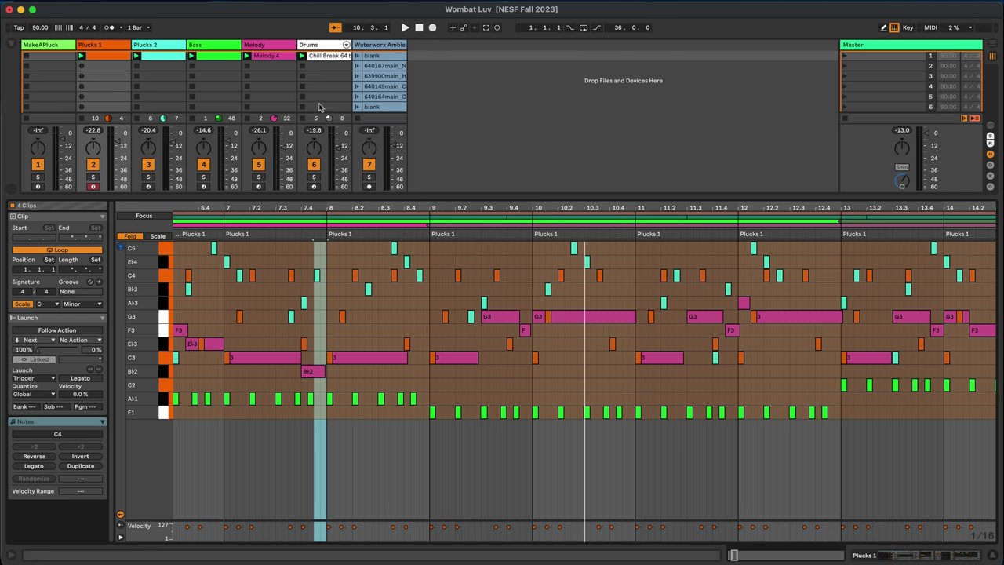
Step: Play all the layered clips, launch the 640167main, 640164main and 639900main samples over them in turn, and stop playback
{"action": "key", "text": "space"}
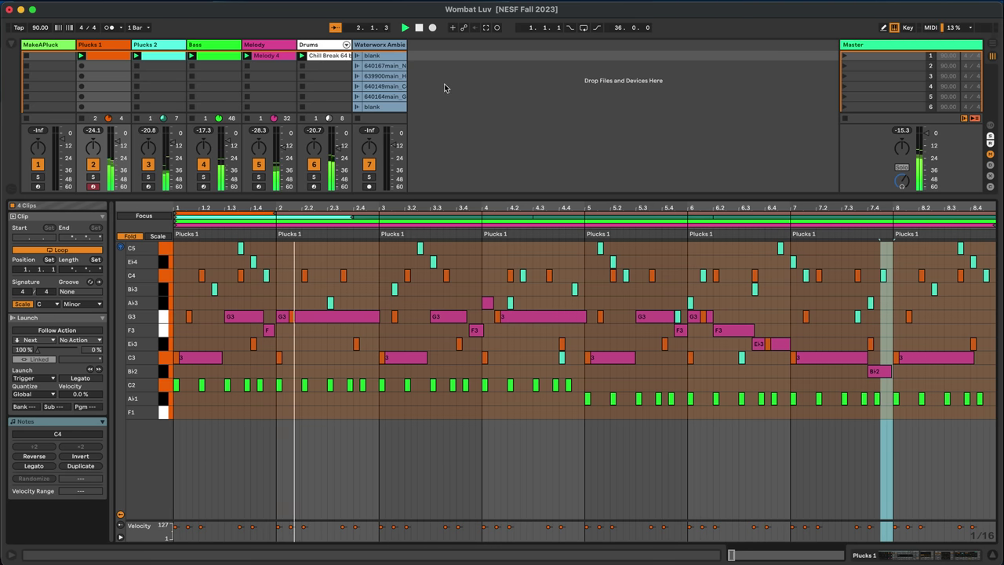
{"action": "left_click", "coordinate": [356, 67]}
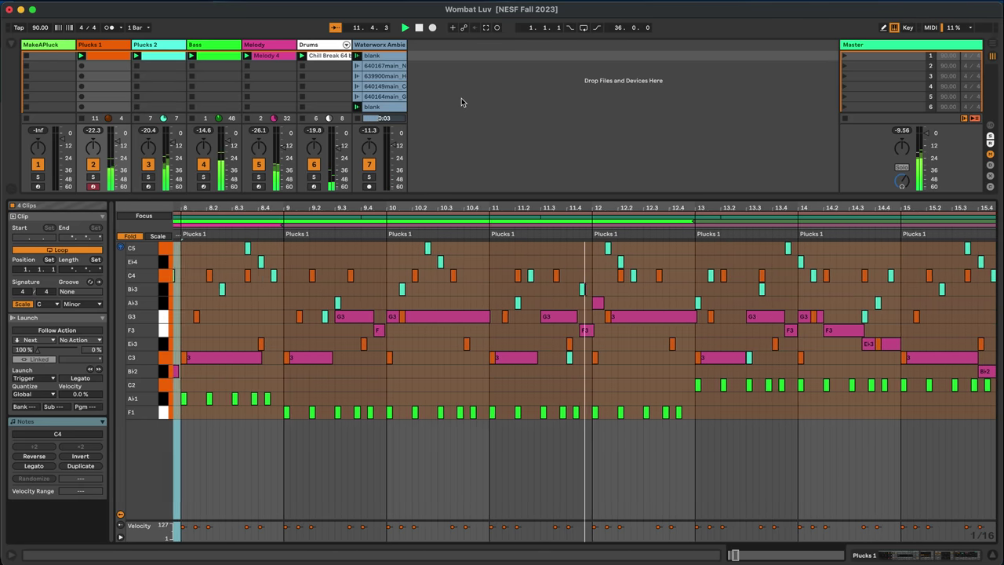
{"action": "left_click", "coordinate": [357, 97]}
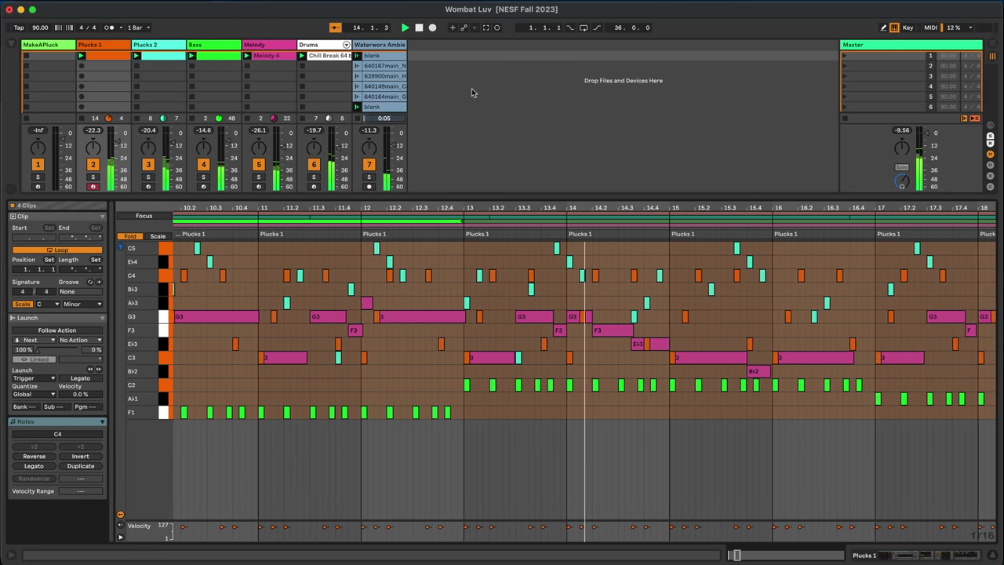
{"action": "left_click", "coordinate": [358, 76]}
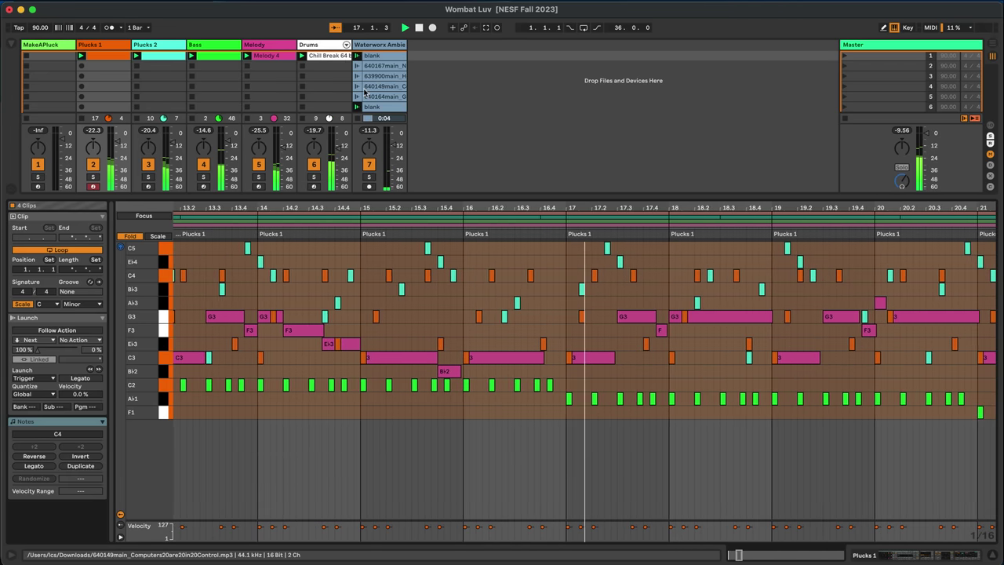
{"action": "left_click", "coordinate": [419, 29]}
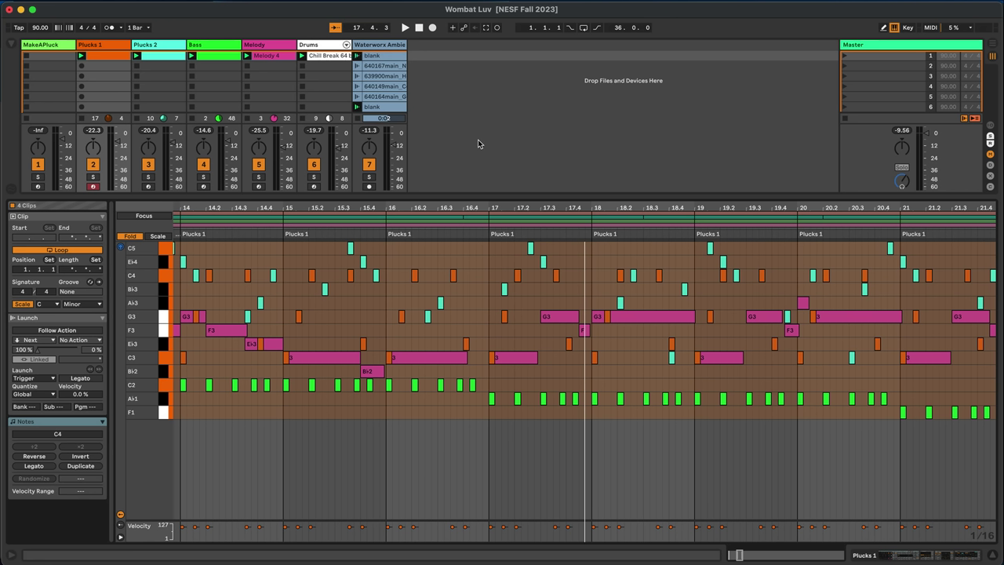
Step: Show the notes of the Melody 4 clip on its own, followed by those of the Bass clip
{"action": "key", "text": "Right"}
{"action": "key", "text": "Right"}
{"action": "key", "text": "Right"}
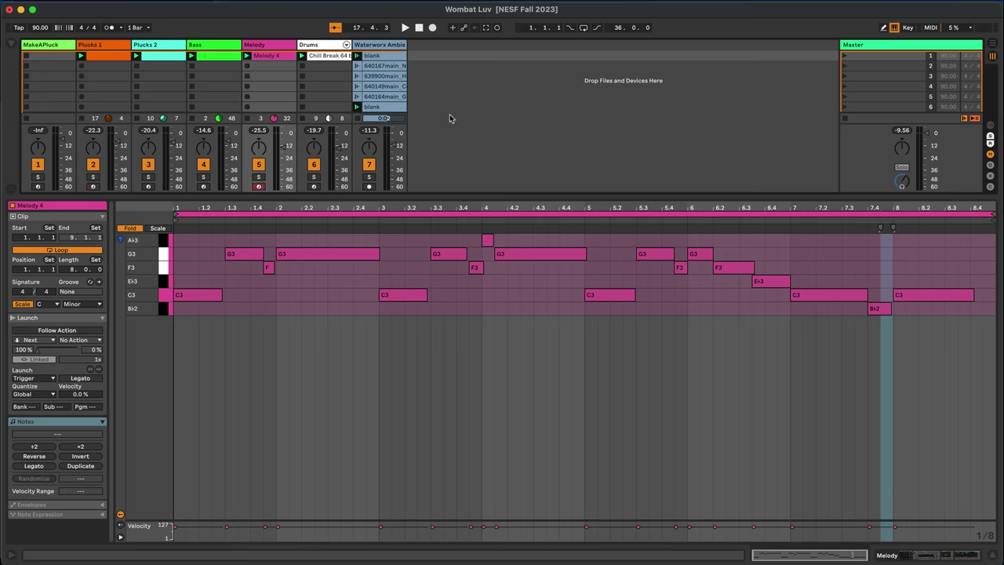
{"action": "left_click", "coordinate": [219, 61]}
Step: Switch to the Berlin School-style music outline in Notes to review its steps
{"action": "key", "text": "ctrl+Up"}
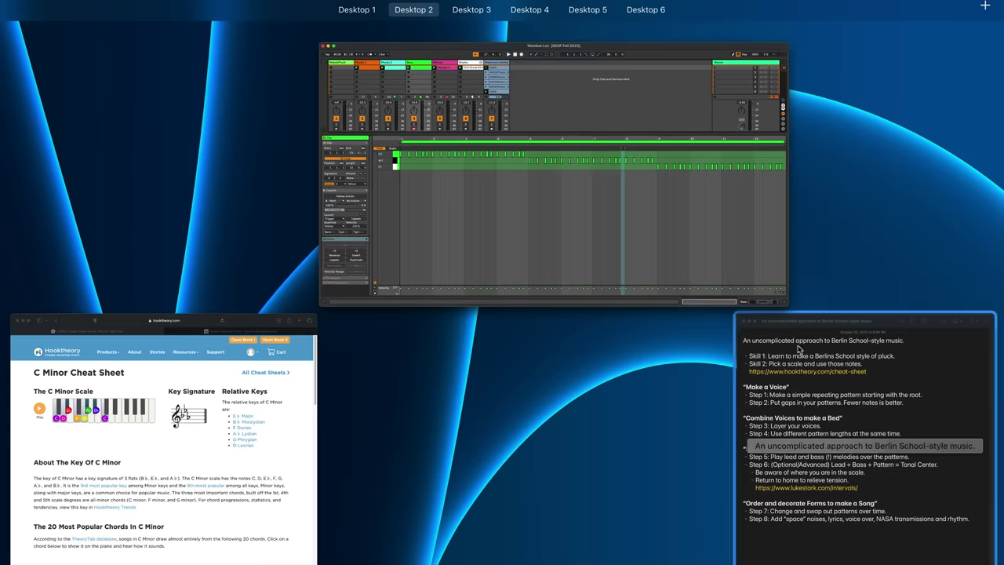
{"action": "left_click", "coordinate": [808, 367]}
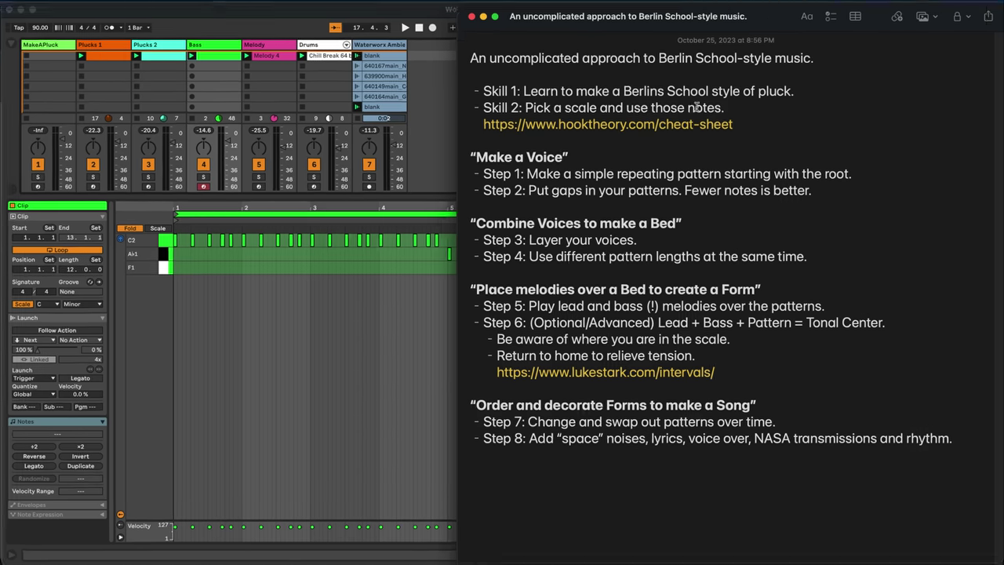